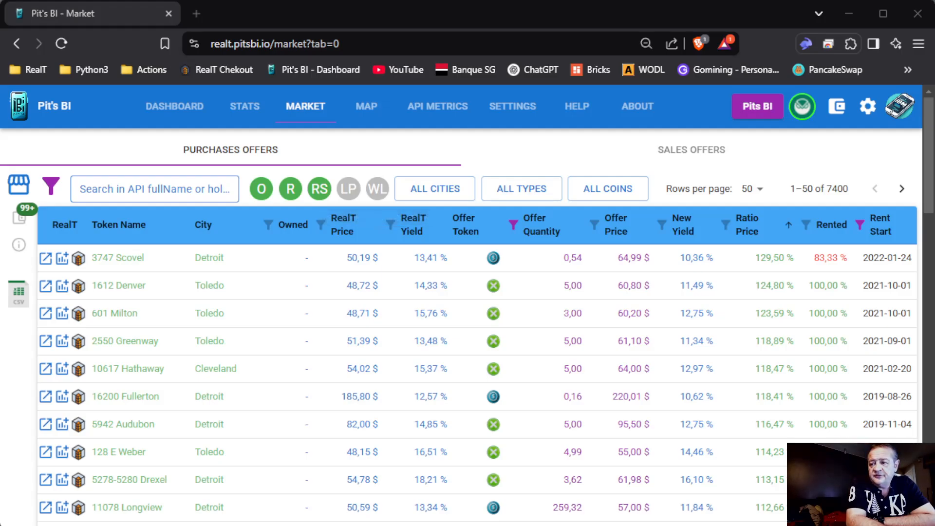
- Toggle between Purchases Offers and Sales Offers, finishing on the 2429-offer Sales Offers list
key(alt+Tab)
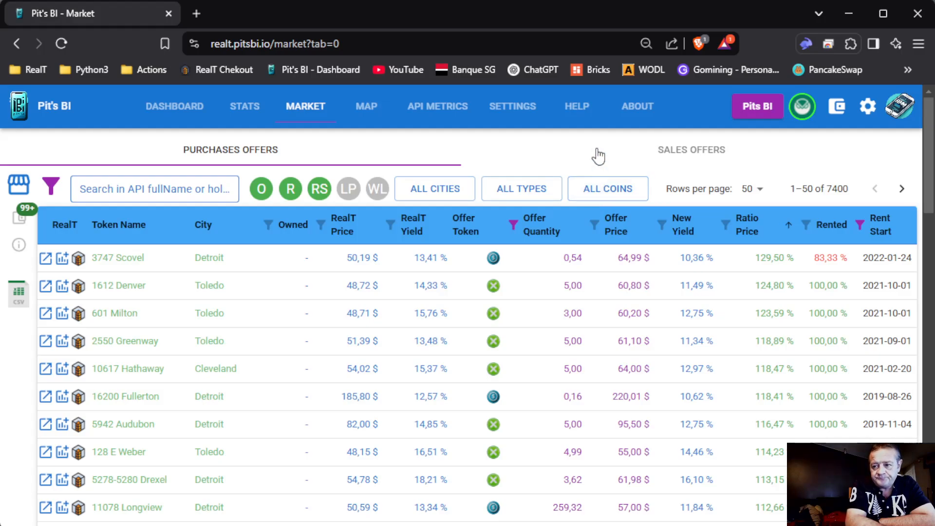
click(639, 155)
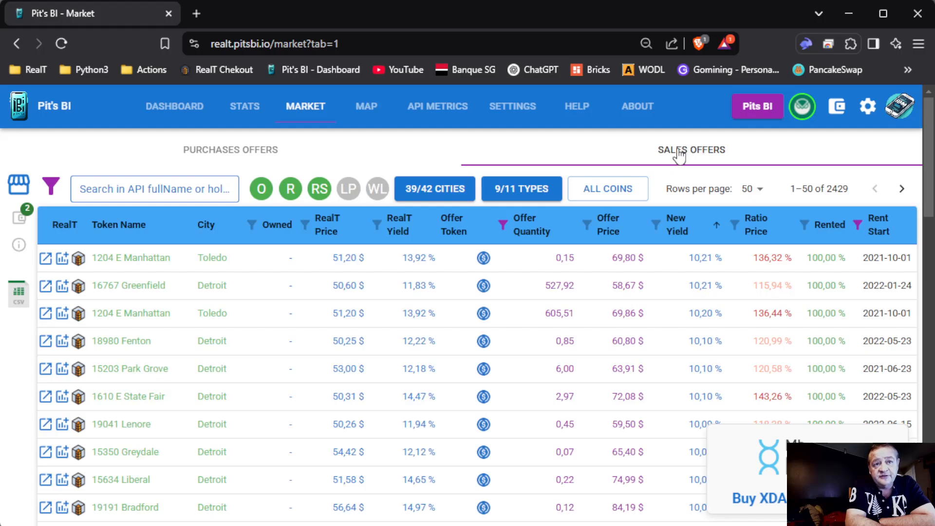
click(275, 159)
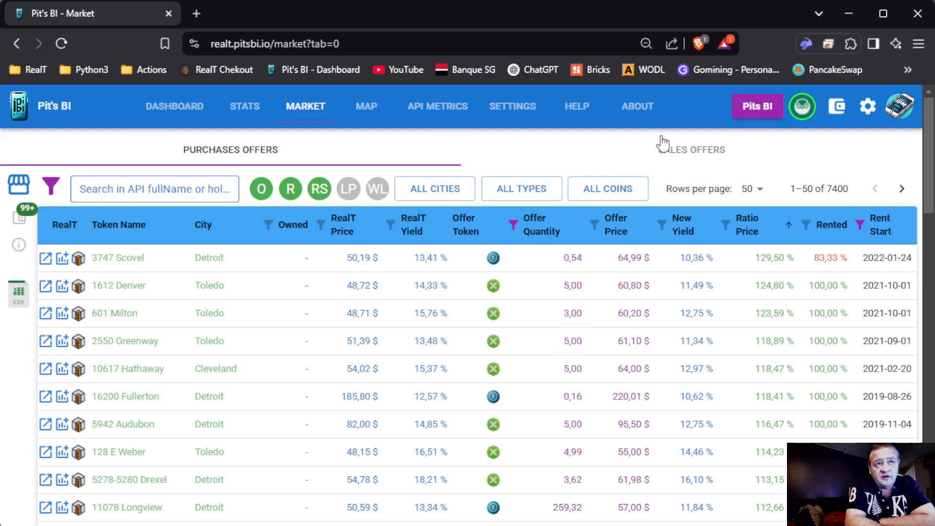
click(687, 156)
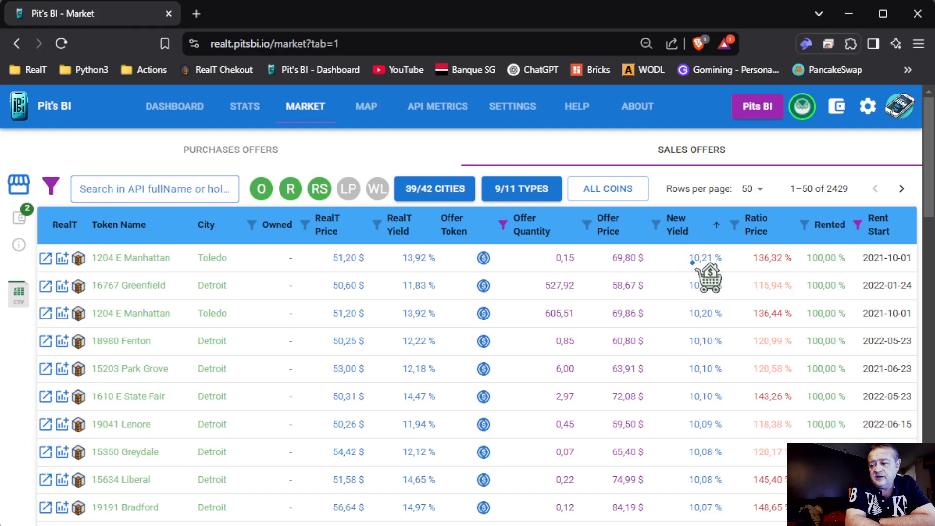
click(267, 154)
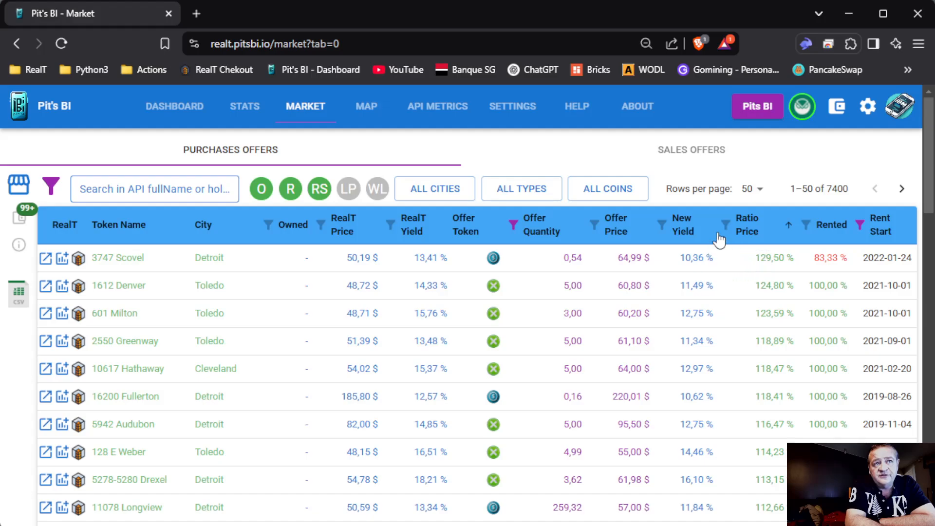
click(674, 151)
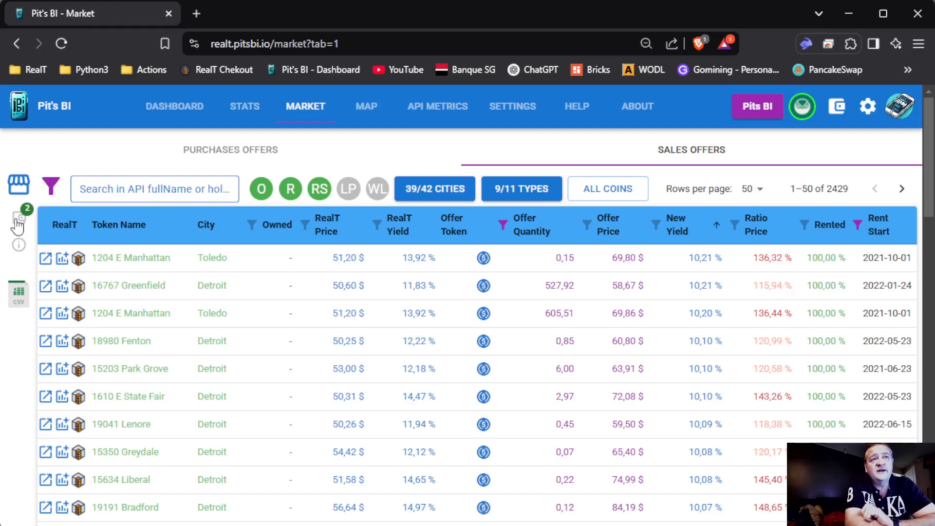
click(768, 116)
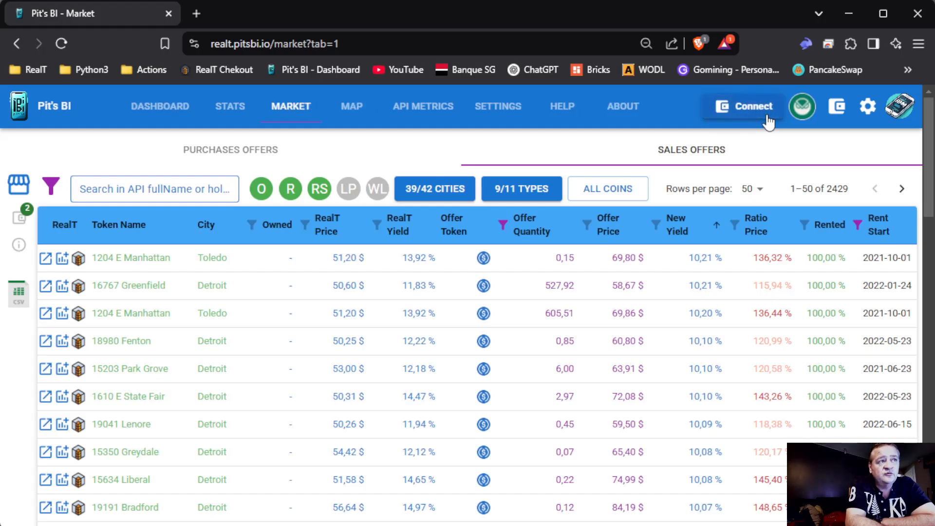
click(767, 117)
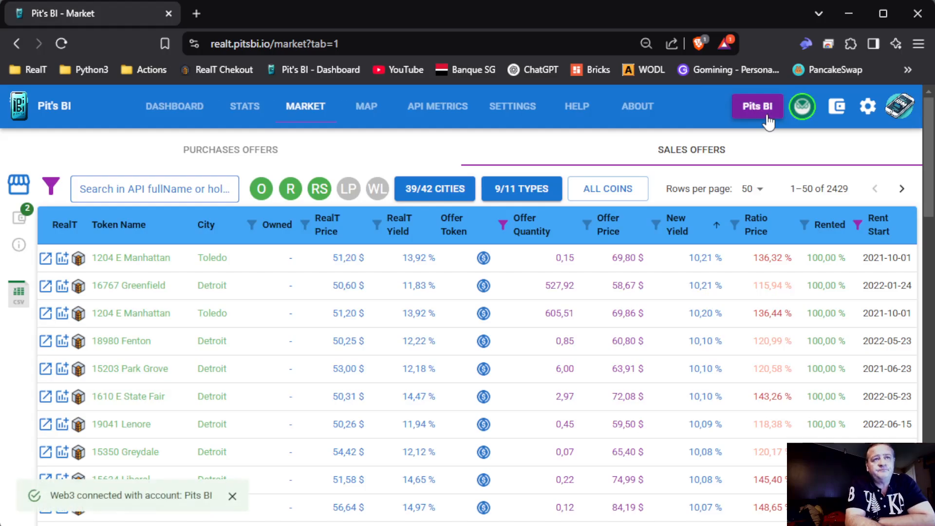
click(20, 221)
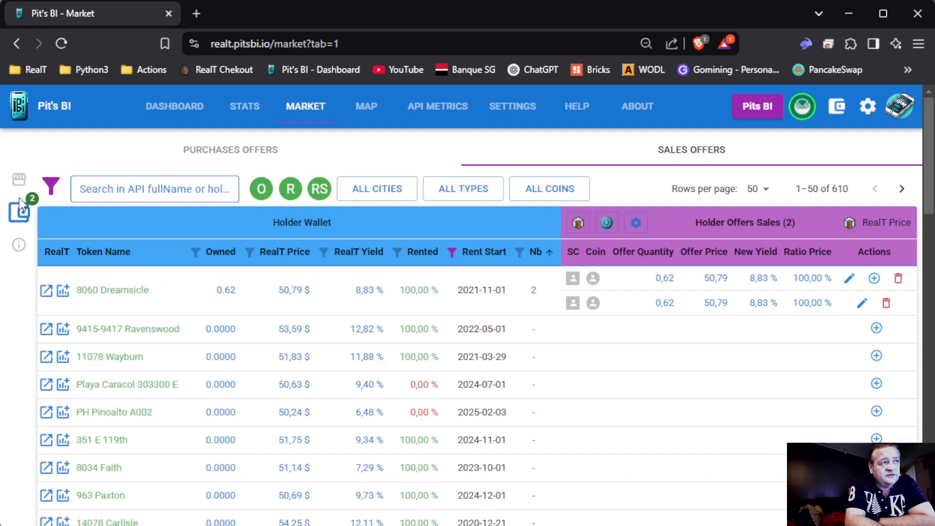
click(19, 184)
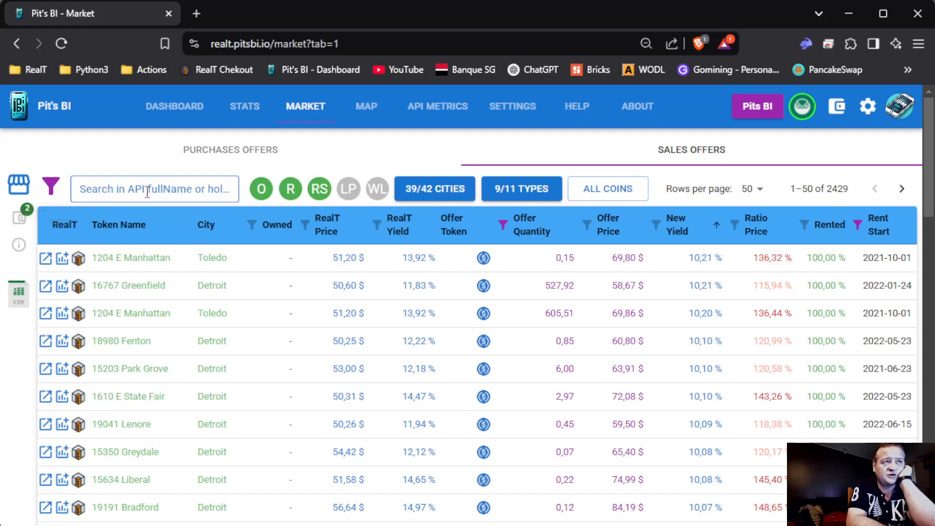
click(119, 191)
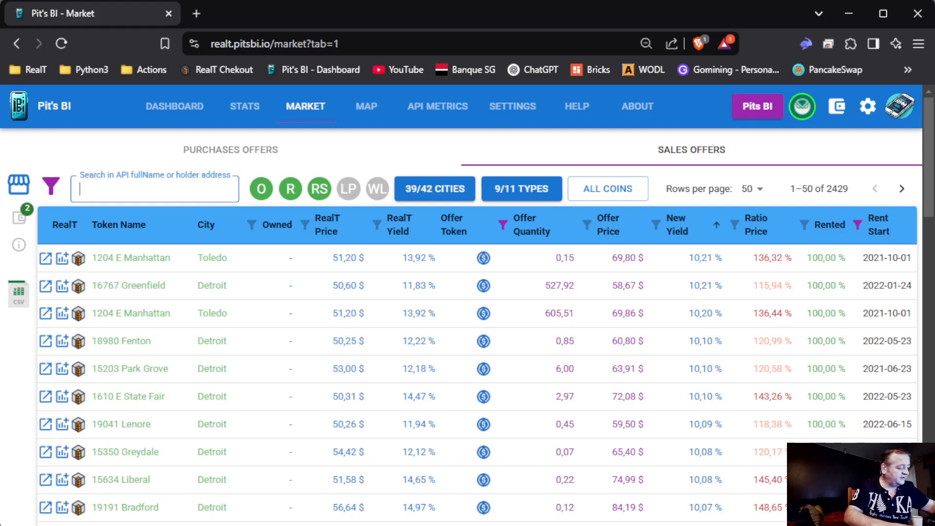
text(dream)
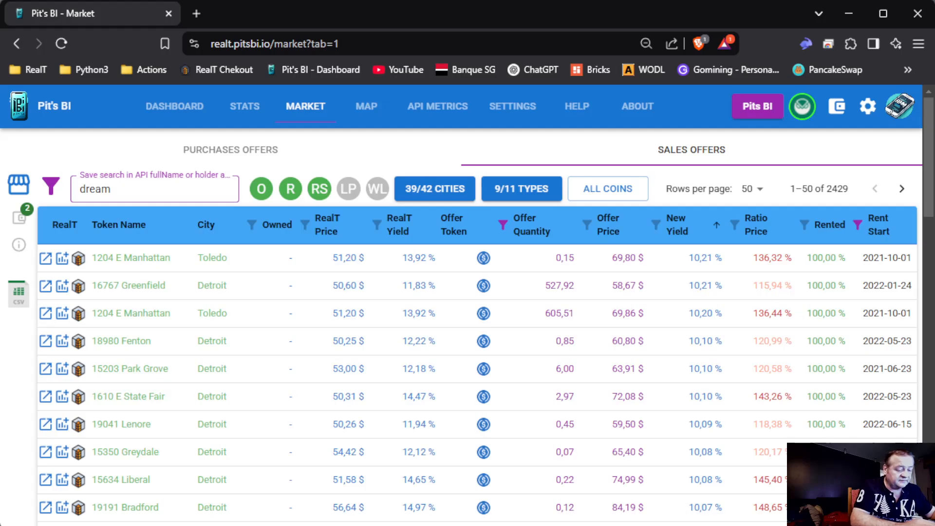
key(Return)
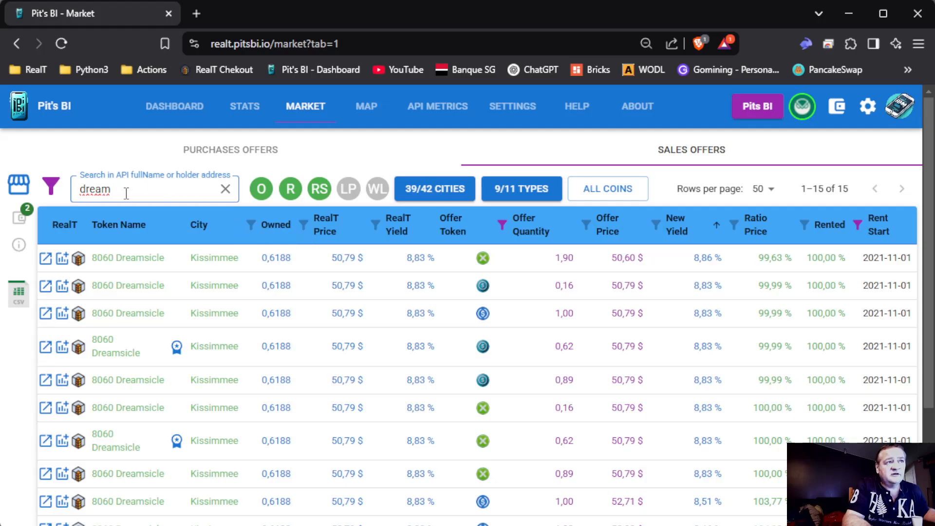
drag(126, 193, 83, 194)
text(6)
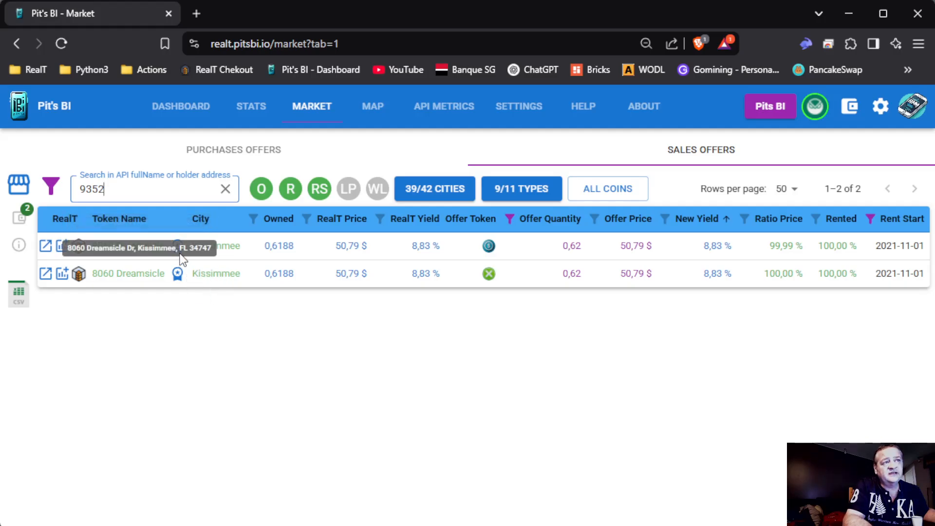
click(225, 190)
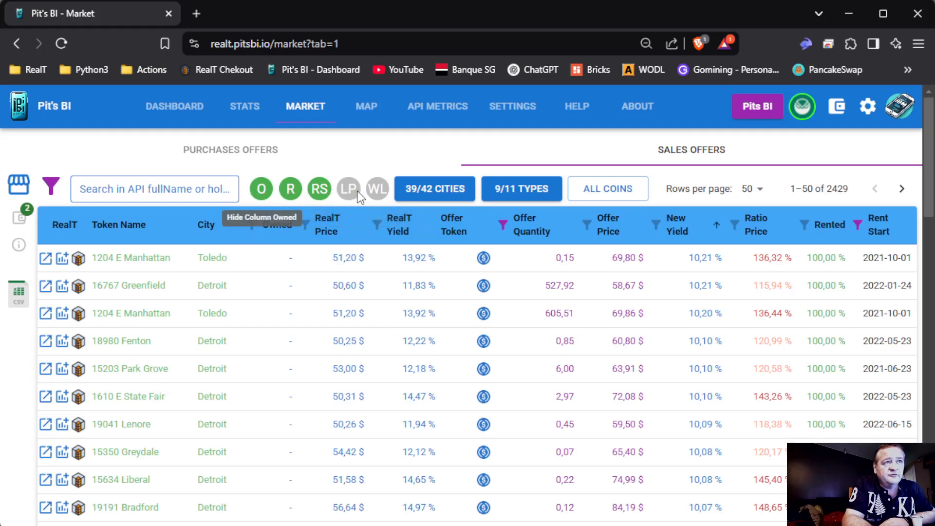
click(258, 191)
click(257, 188)
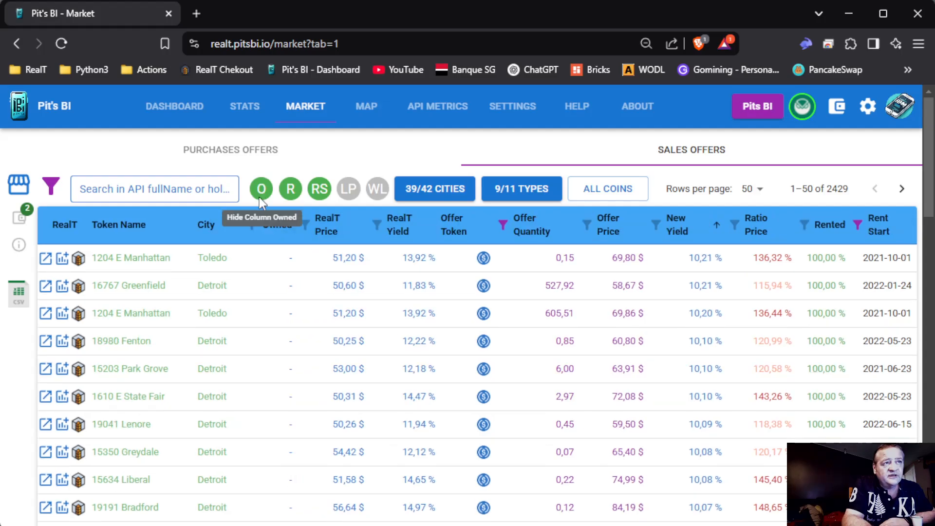
click(291, 191)
click(290, 189)
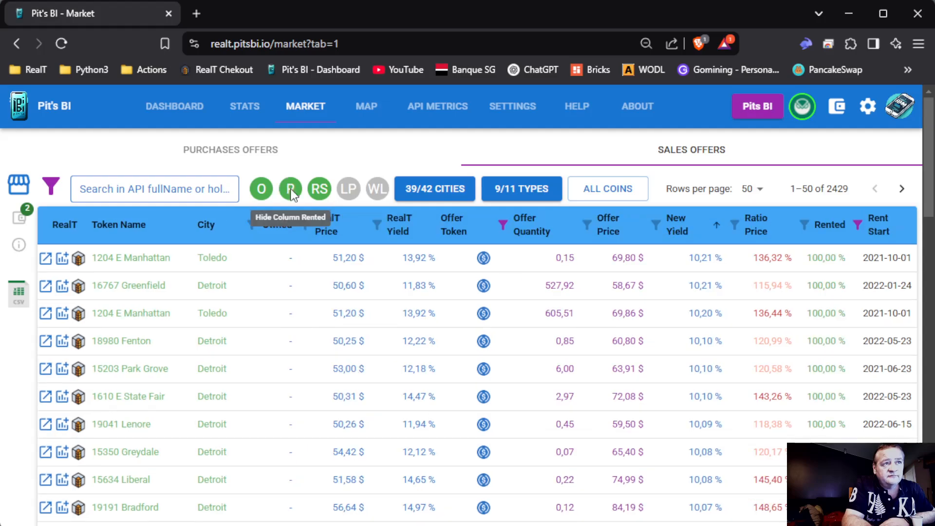
click(319, 191)
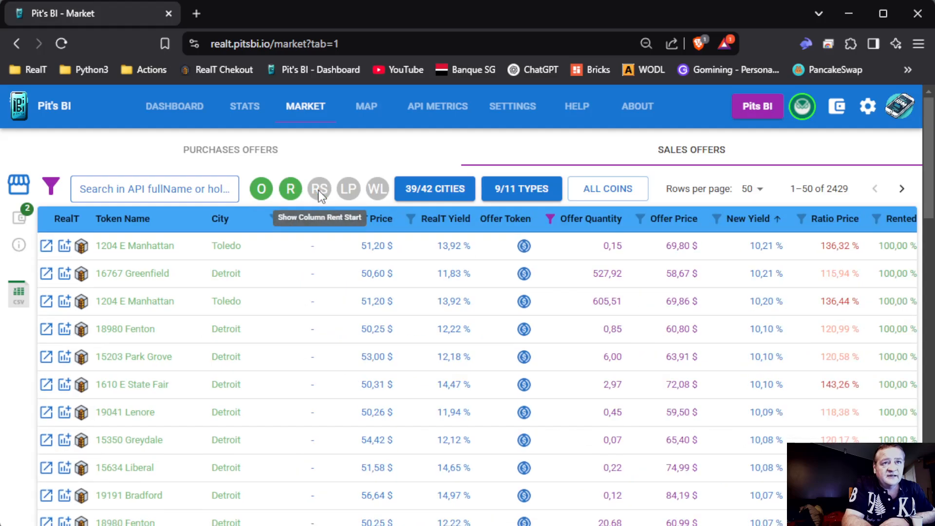
click(319, 191)
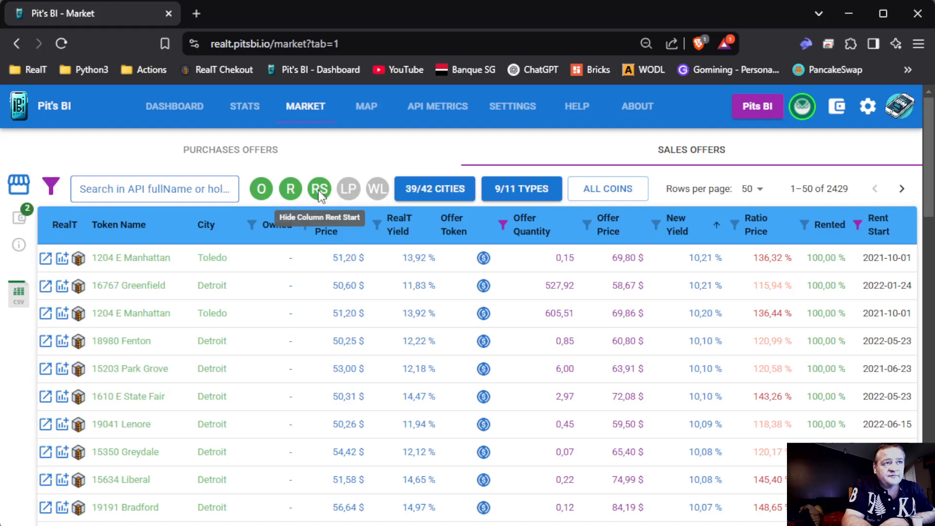
click(353, 193)
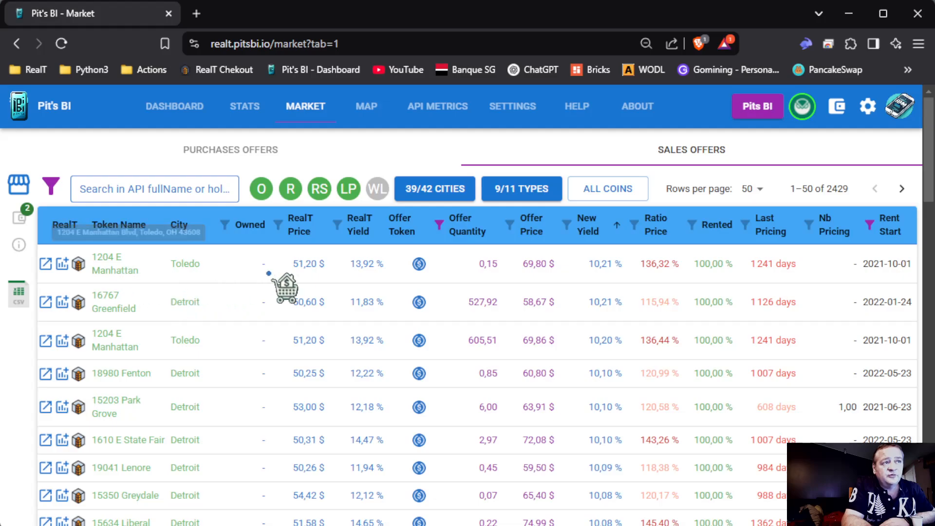
click(347, 190)
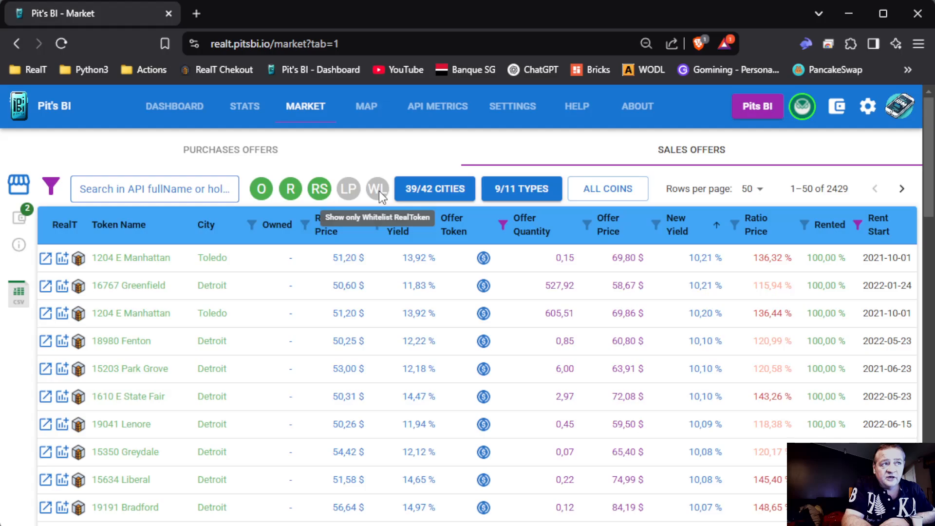
click(887, 232)
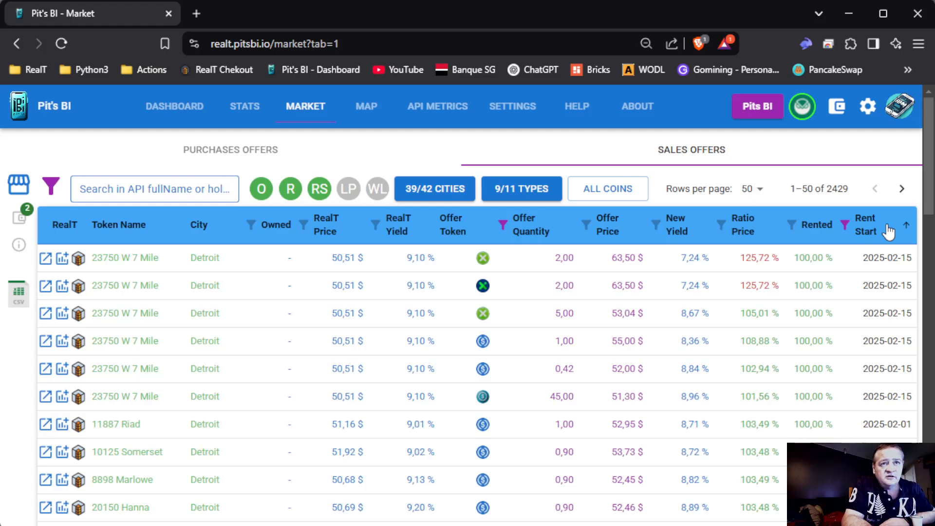
click(887, 231)
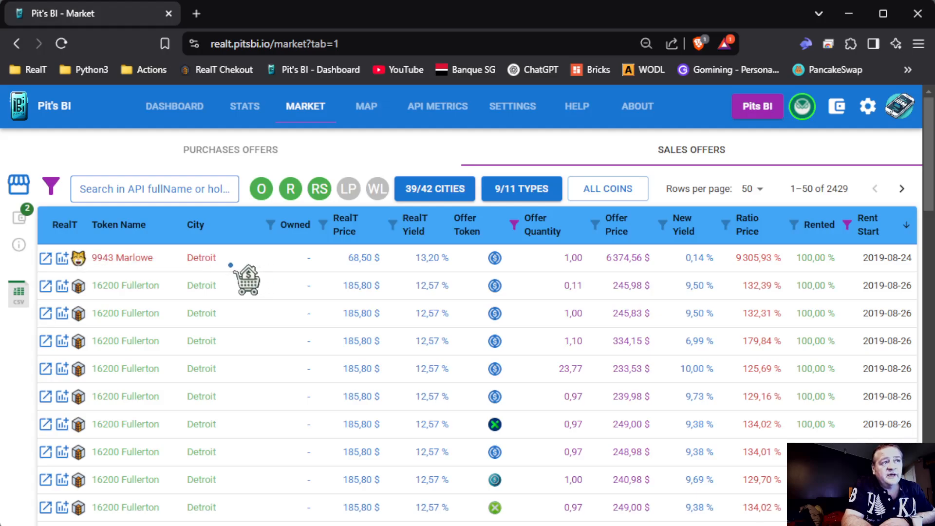
click(379, 190)
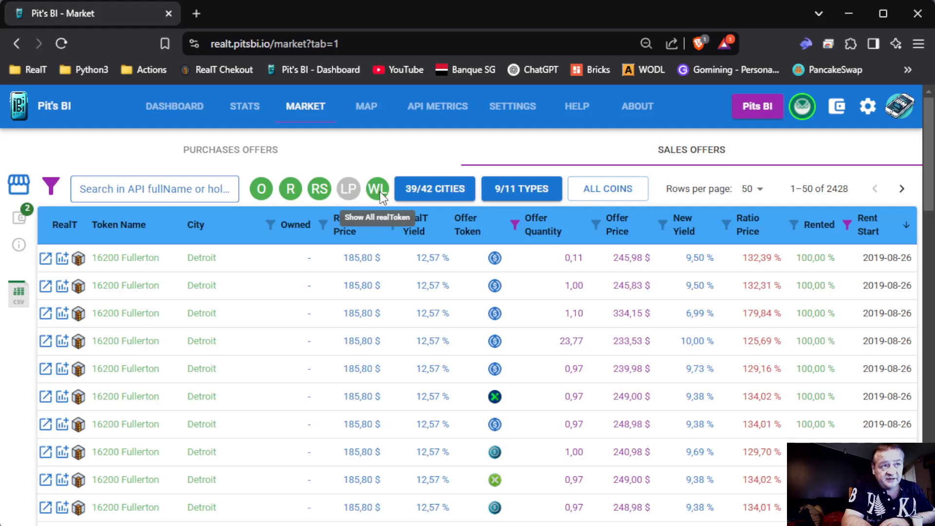
click(378, 190)
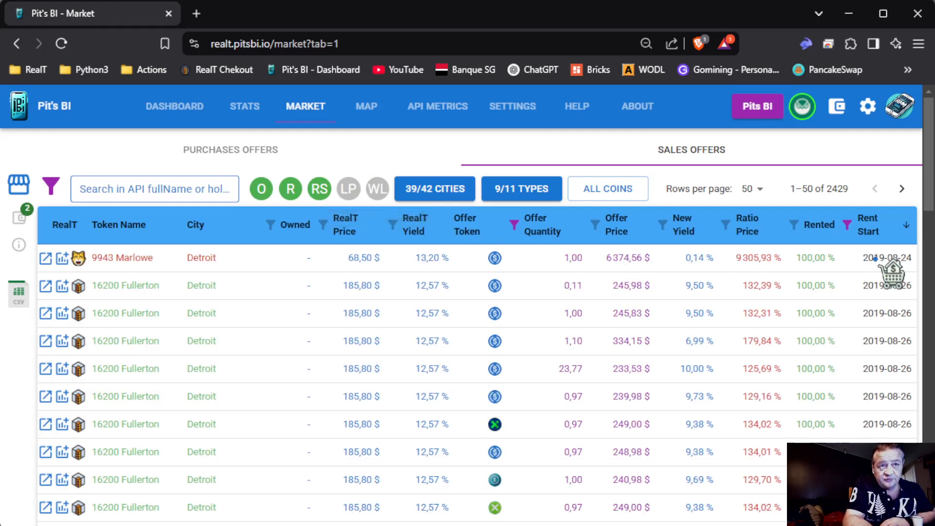
click(682, 225)
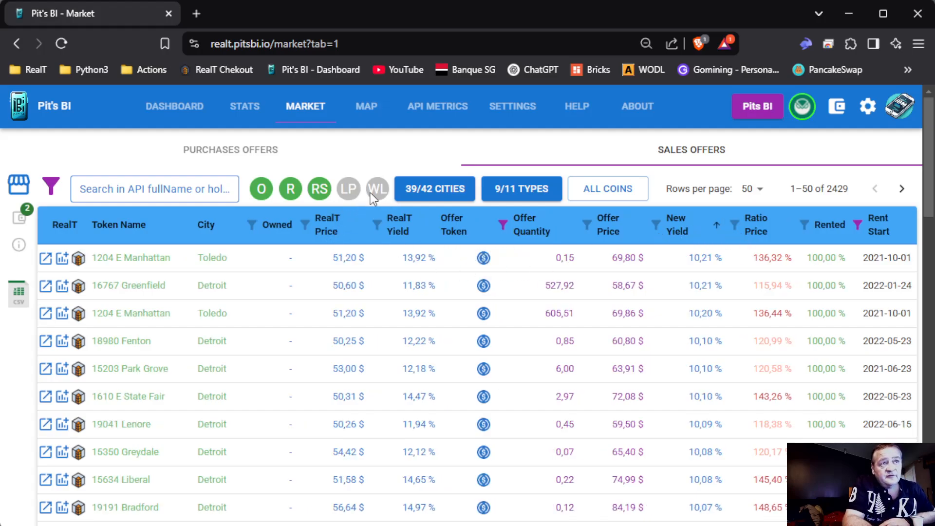
- Add Boquete, Cali and Playa Venao to the sales offers city filter
click(440, 195)
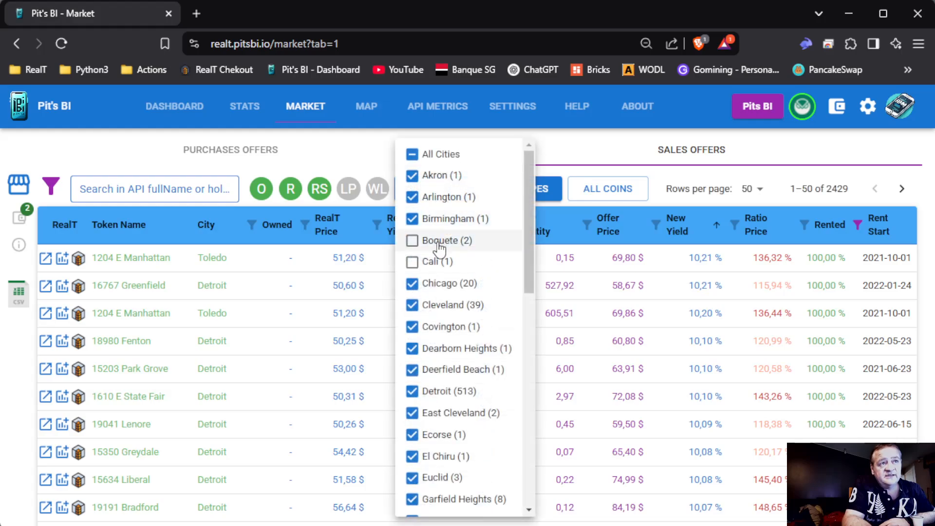
click(410, 243)
click(410, 263)
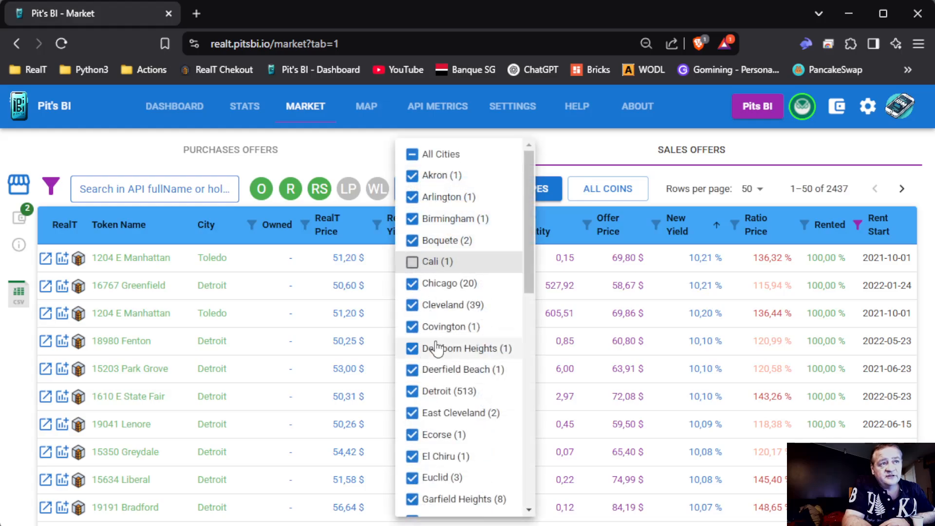
scroll(436, 317, down, 4)
scroll(443, 335, down, 8)
click(439, 329)
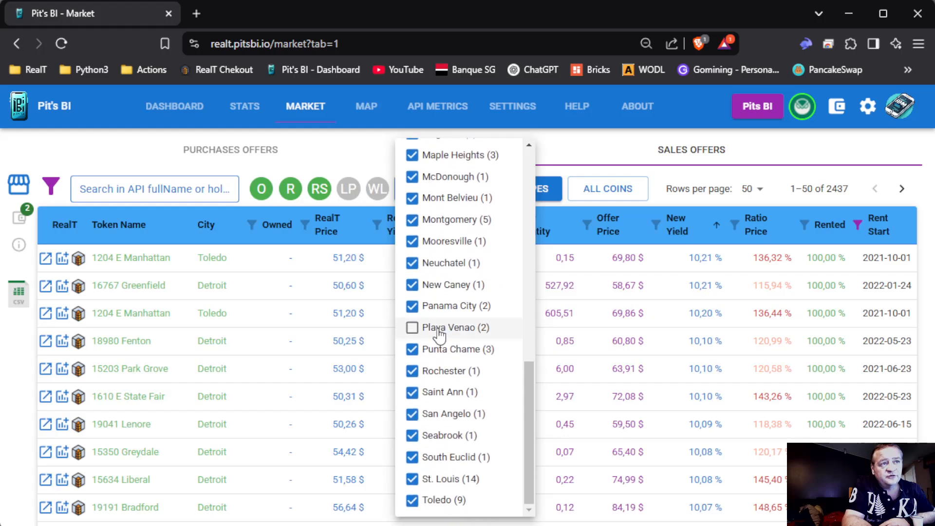
click(412, 328)
scroll(440, 304, up, 12)
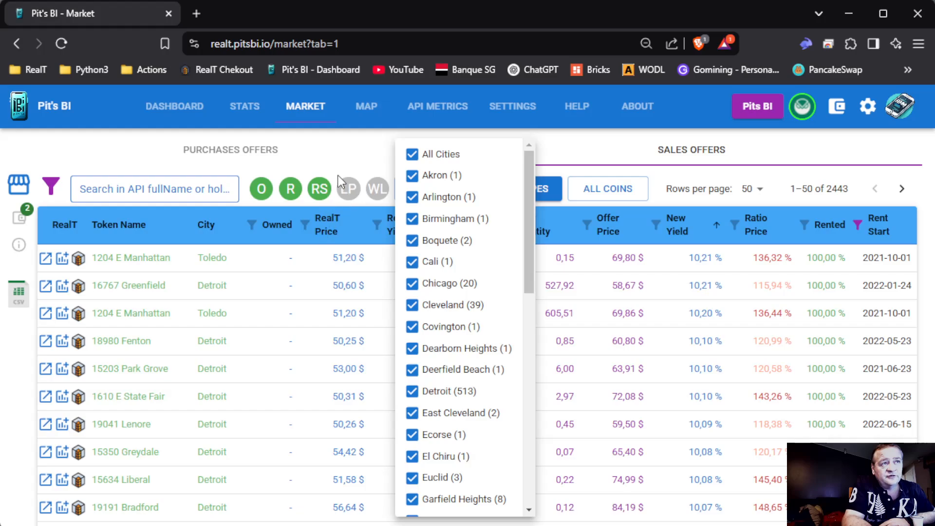
click(347, 164)
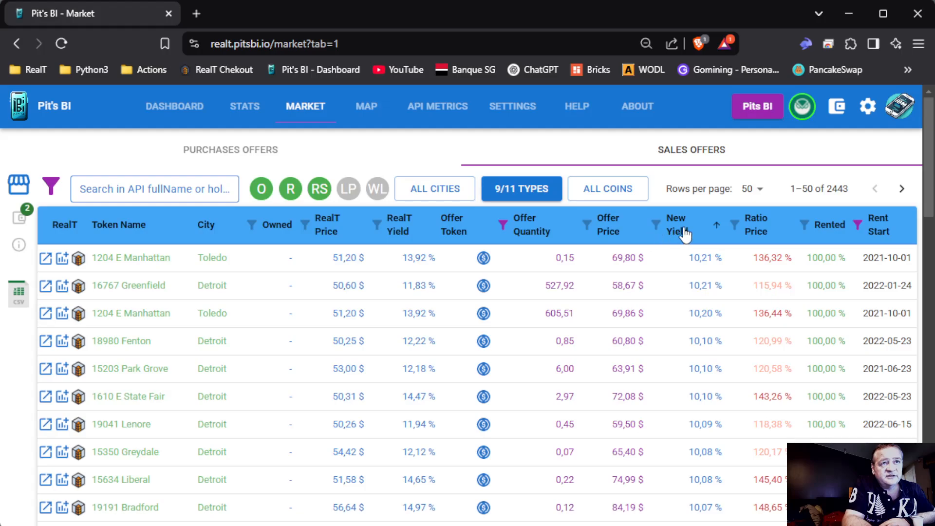
- Bring up the 9/11 Types property-type filter checklist
scroll(618, 321, down, 9)
scroll(618, 324, up, 9)
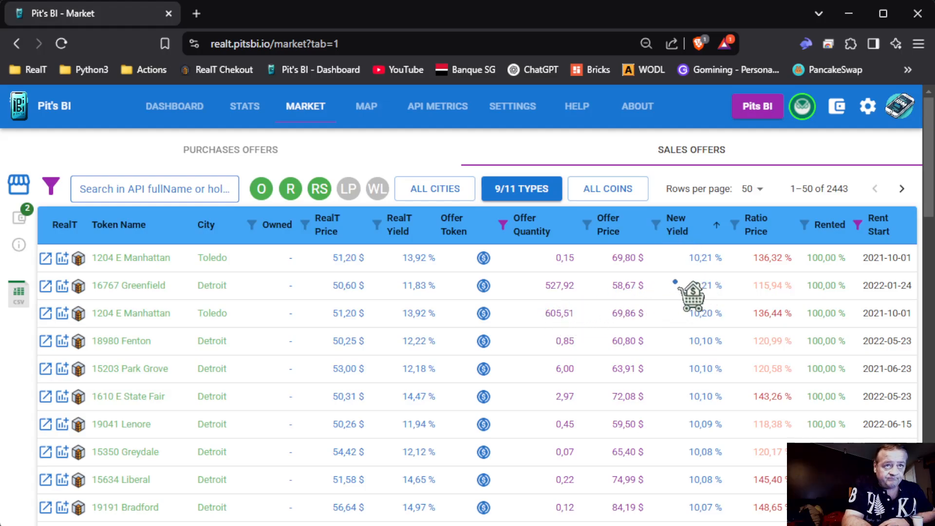
click(529, 197)
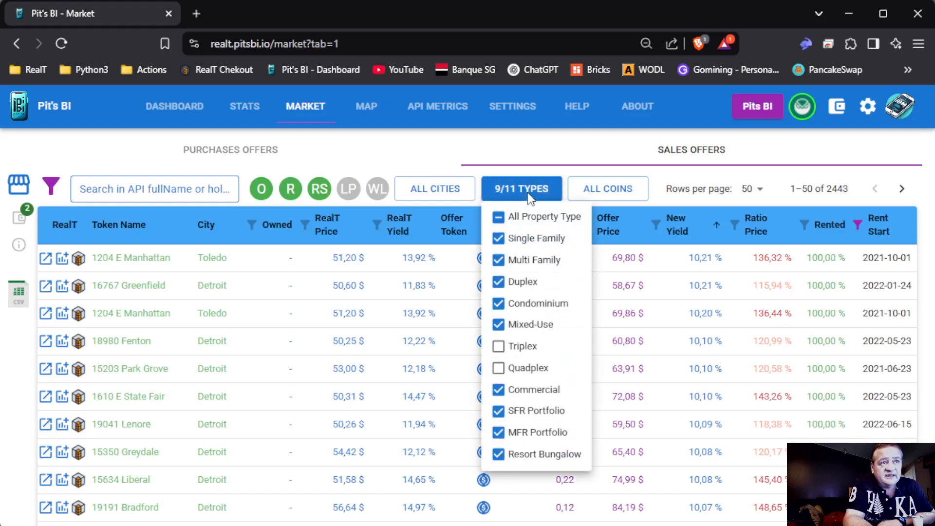
- Turn All Cities off and back on in the city filter
click(451, 195)
click(451, 193)
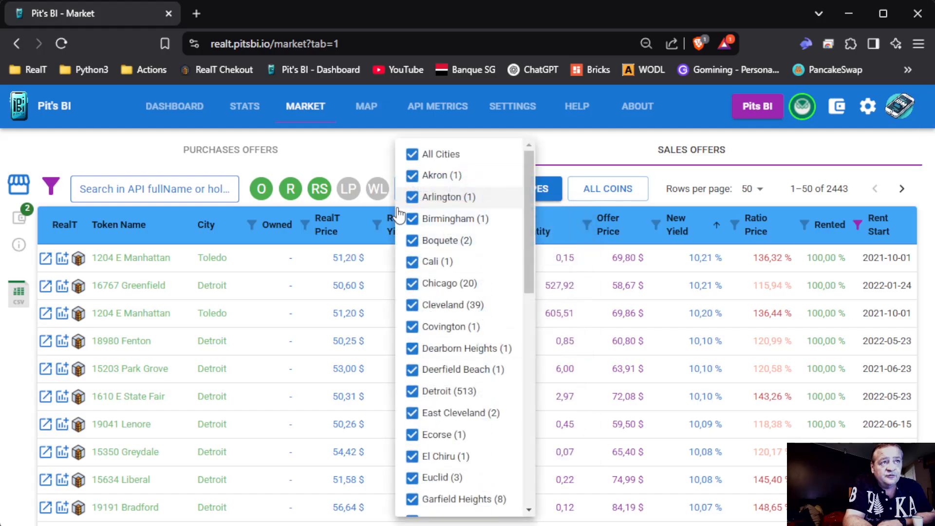
click(410, 154)
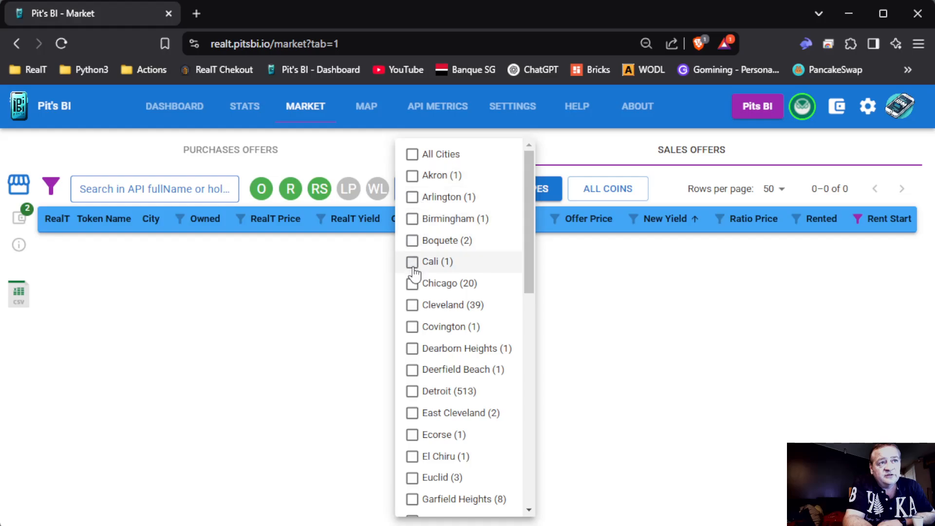
click(414, 157)
- Clear all property types and keep only Duplex, leaving 256 offers
click(512, 196)
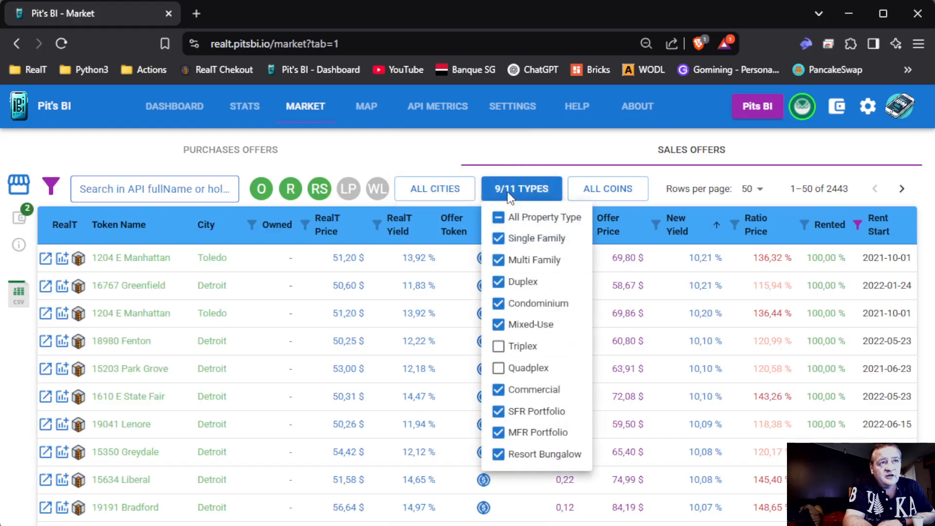
click(498, 217)
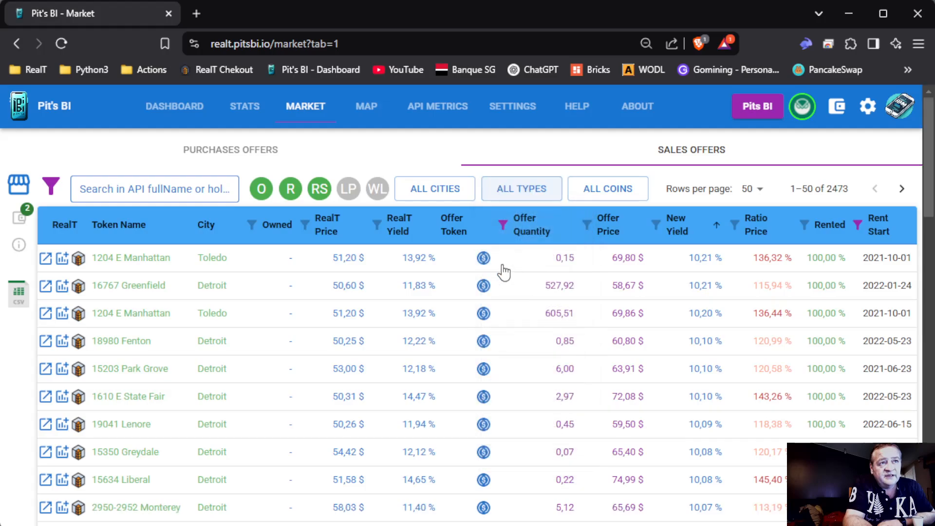
click(510, 194)
click(498, 217)
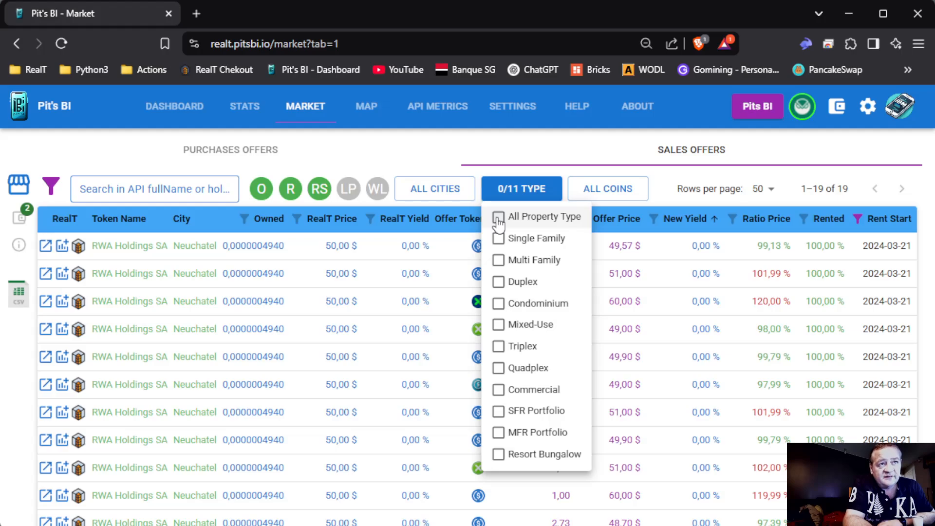
click(499, 287)
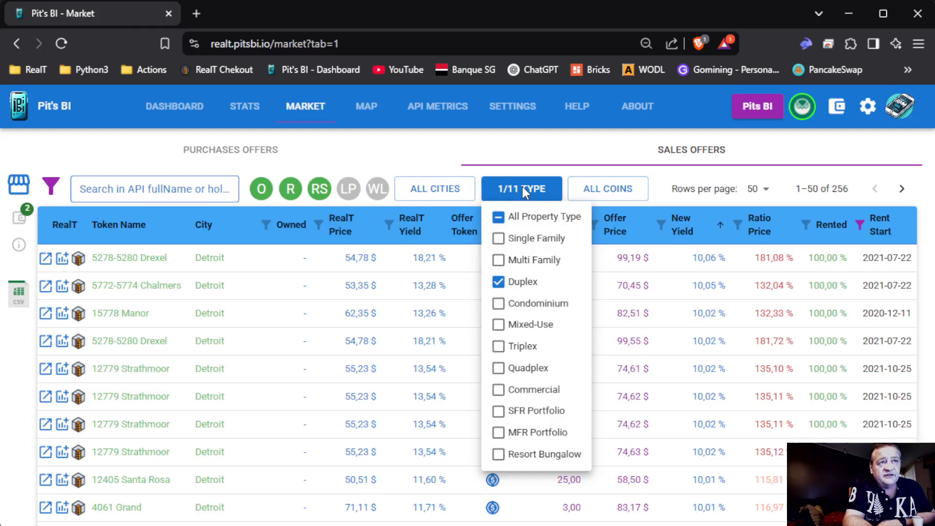
click(522, 190)
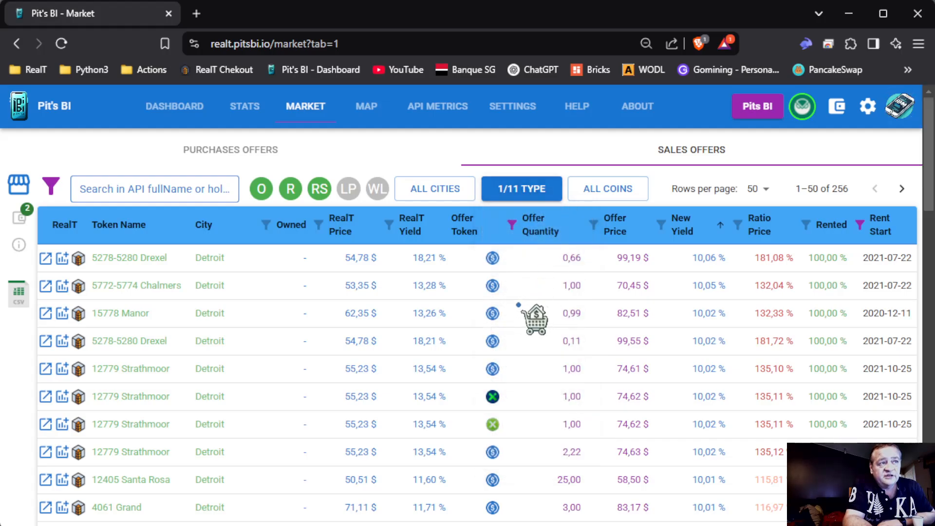
click(530, 192)
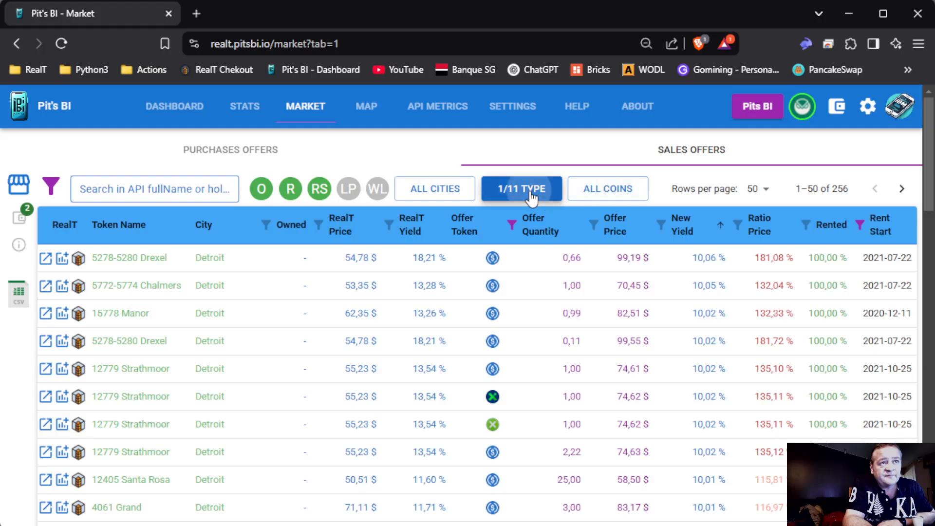
- Re-include all property types and limit the offers to the WETH coin only
click(560, 216)
click(623, 201)
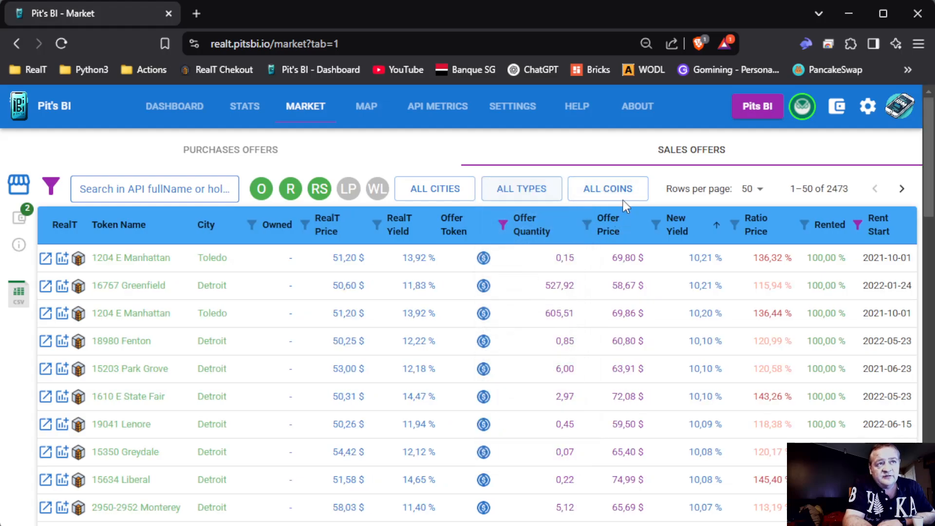
click(620, 193)
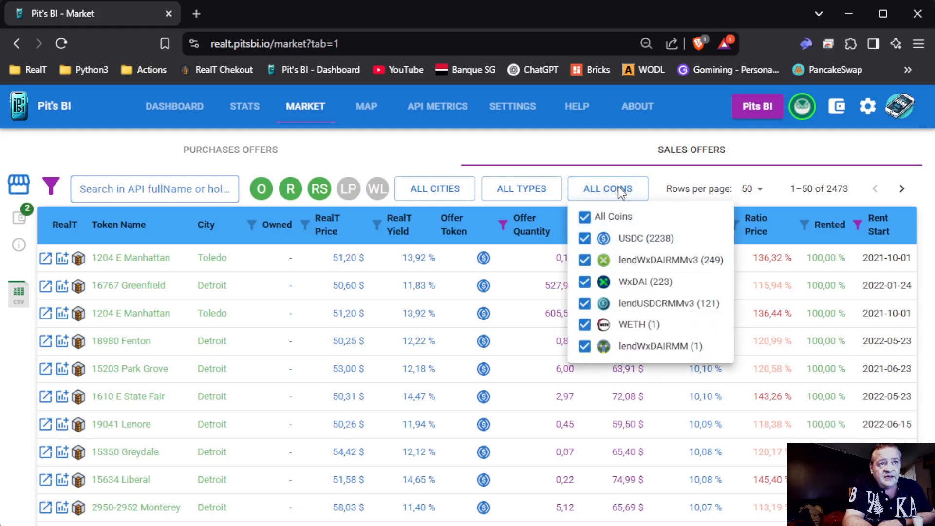
click(584, 217)
click(584, 324)
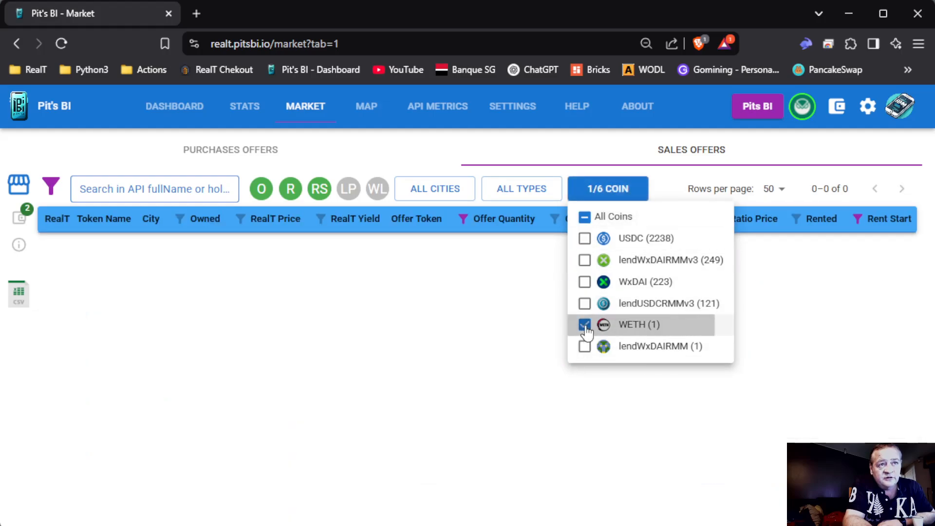
click(598, 194)
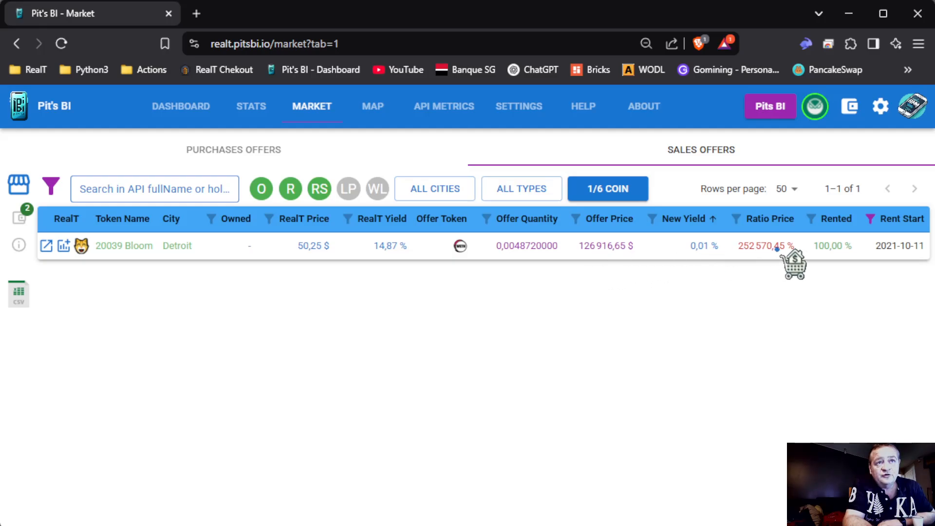
- Enable the Offer Quantity range filter and restore All Coins after trying USDC
click(487, 222)
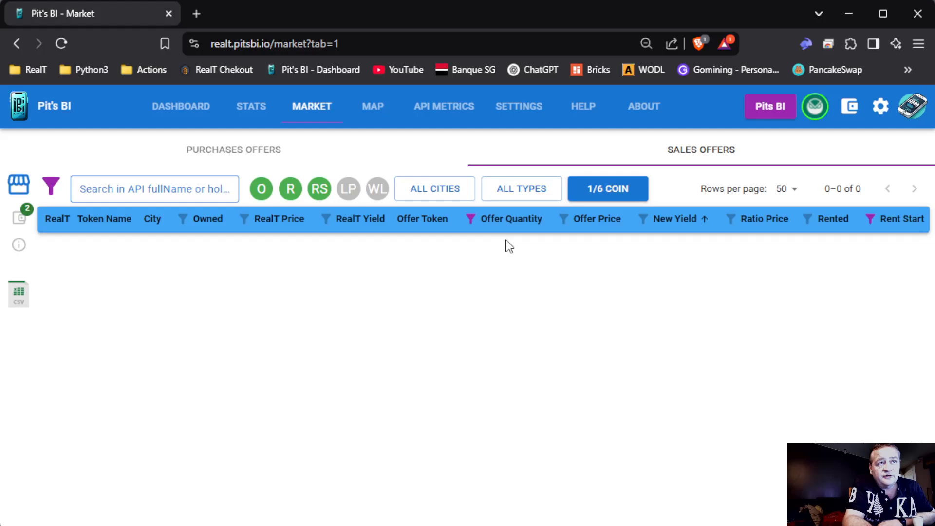
click(607, 194)
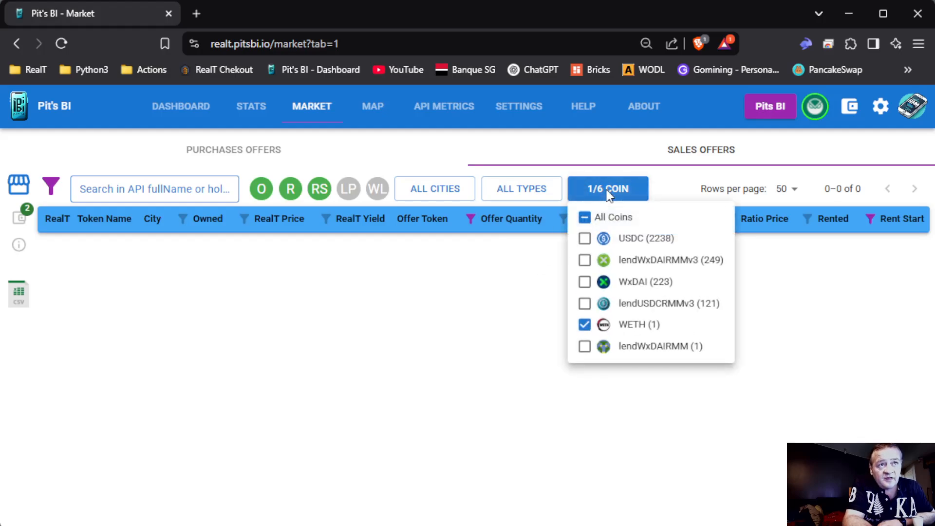
click(584, 238)
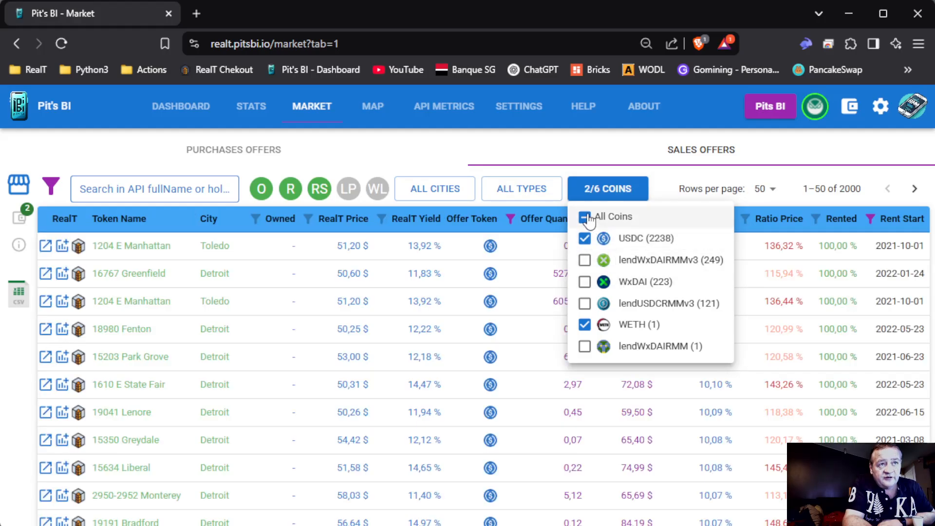
click(585, 217)
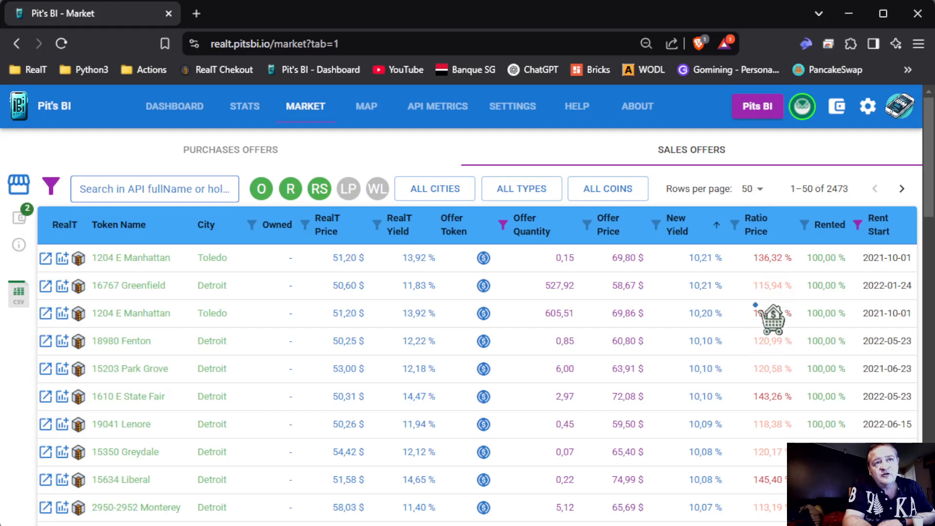
- Show 10 offers per page, page forward five times, then return to the first page
scroll(735, 294, down, 15)
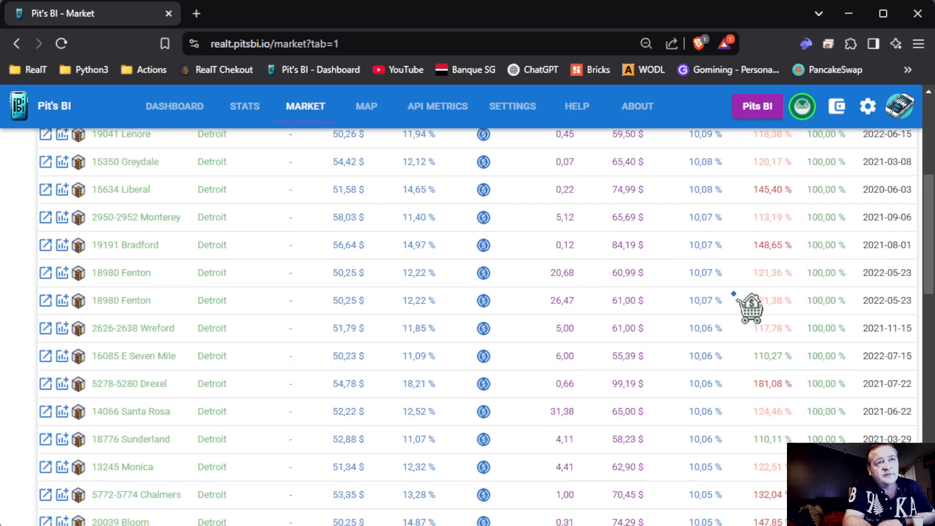
scroll(735, 294, down, 5)
scroll(735, 293, up, 15)
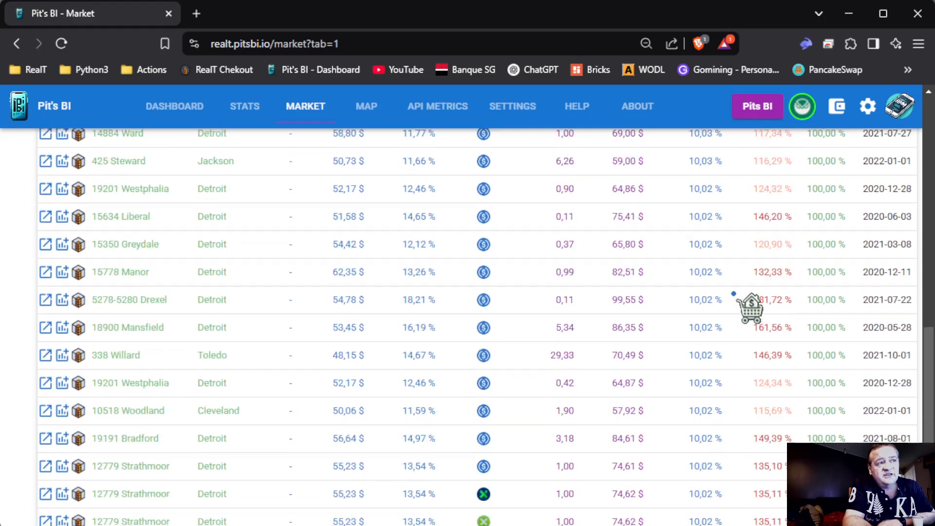
scroll(735, 293, up, 3)
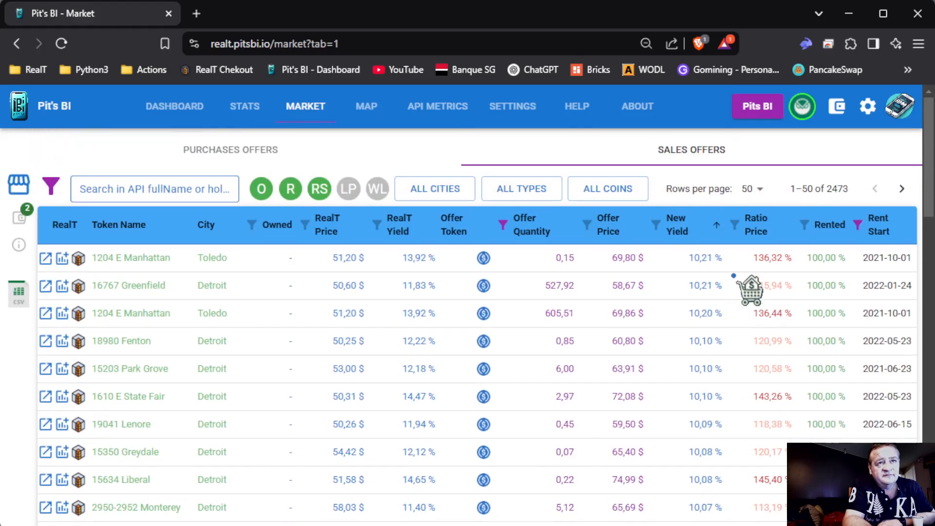
click(751, 189)
click(750, 217)
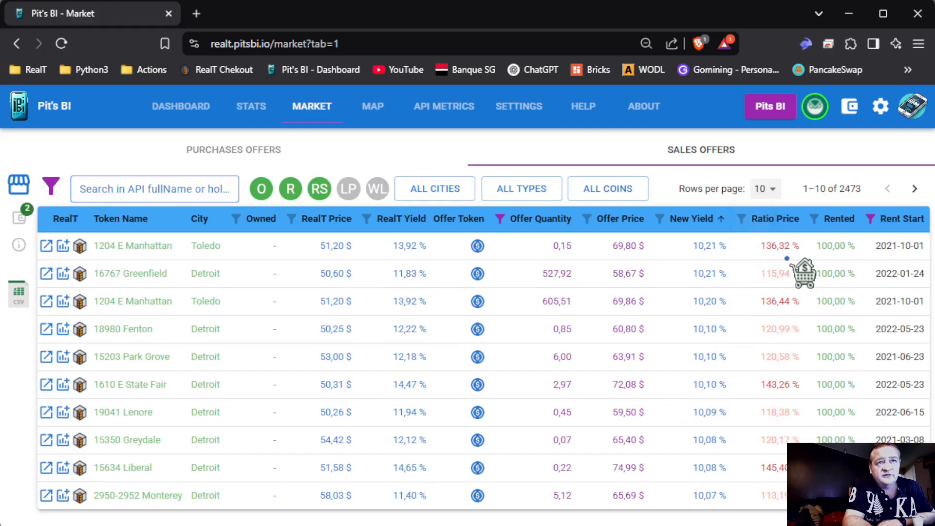
click(914, 190)
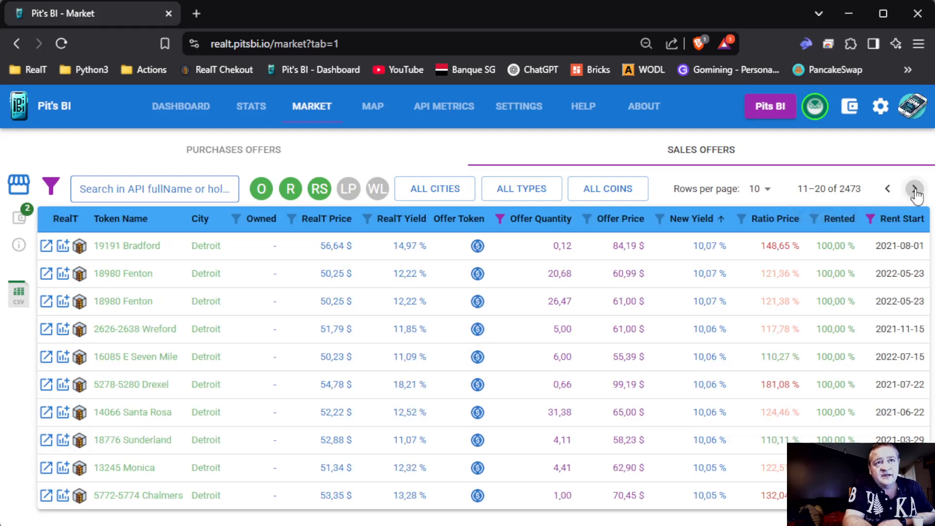
click(914, 190)
click(914, 190)
click(914, 190)
click(915, 192)
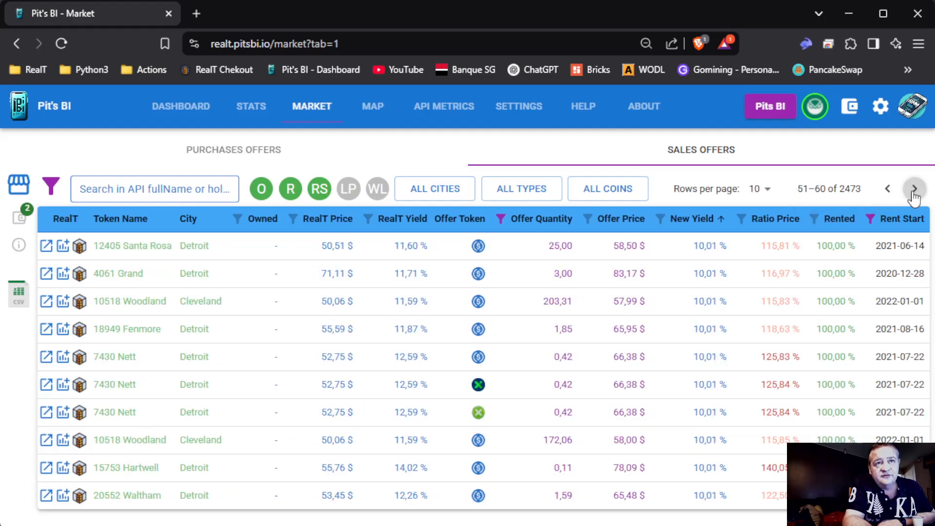
click(890, 194)
click(889, 194)
click(889, 193)
click(889, 193)
click(890, 193)
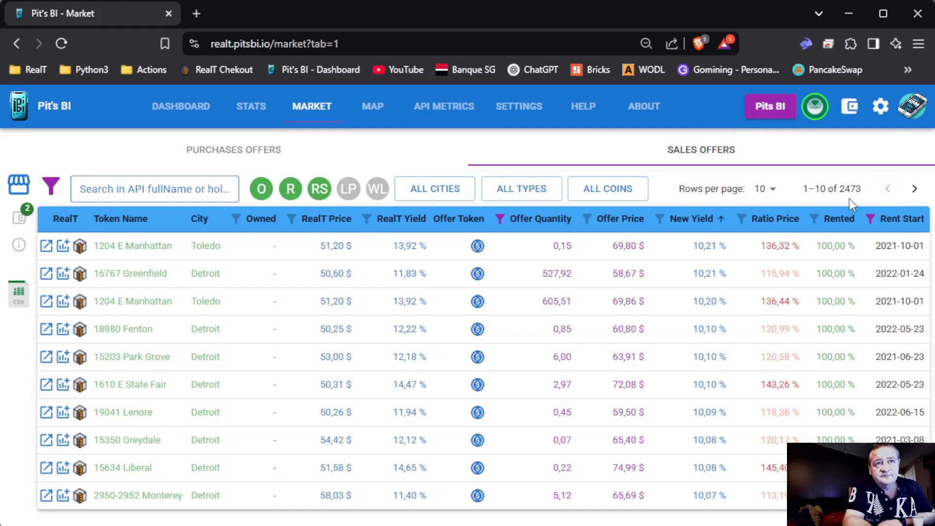
- Switch to 100 offers per page and browse through offers 101–200 and beyond
click(762, 192)
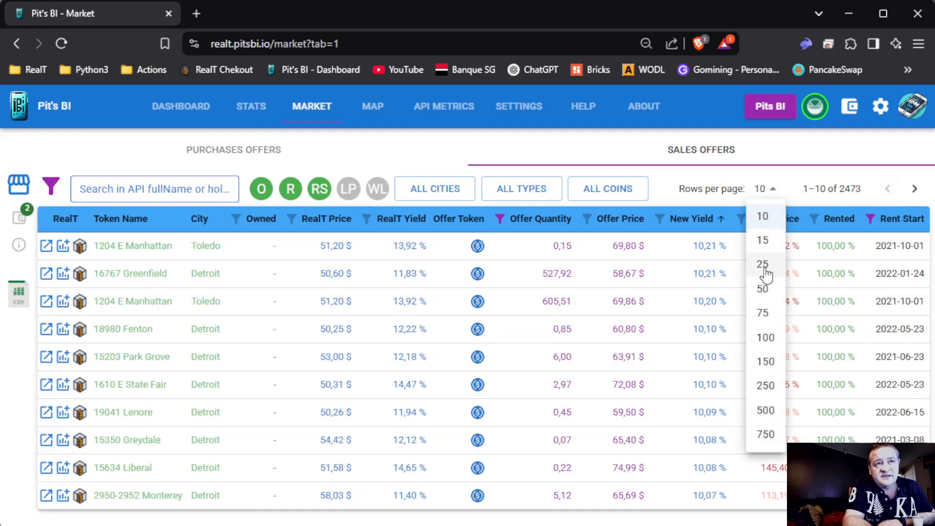
click(765, 338)
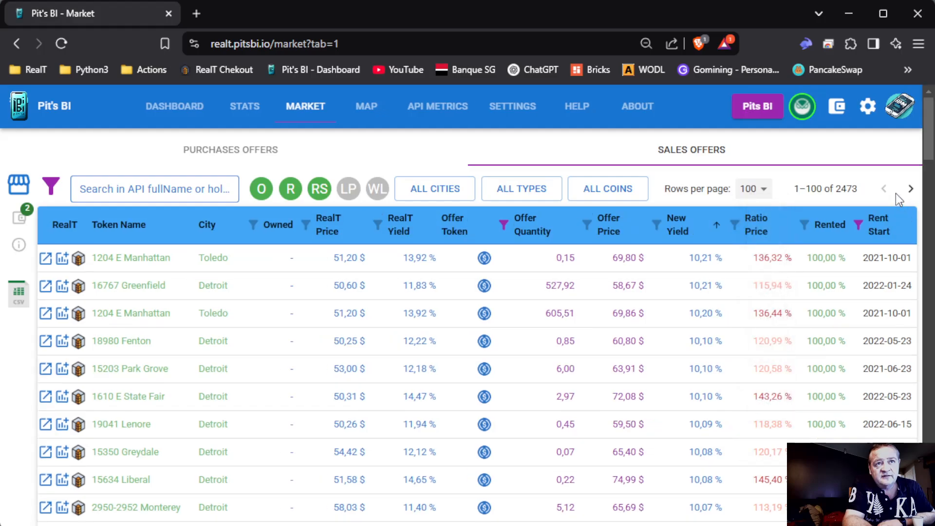
click(907, 194)
click(904, 189)
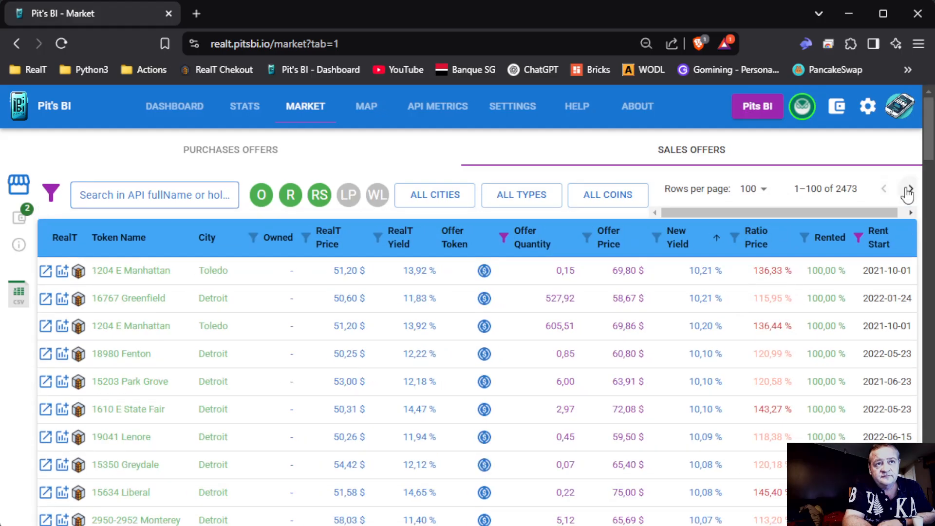
click(907, 194)
click(908, 190)
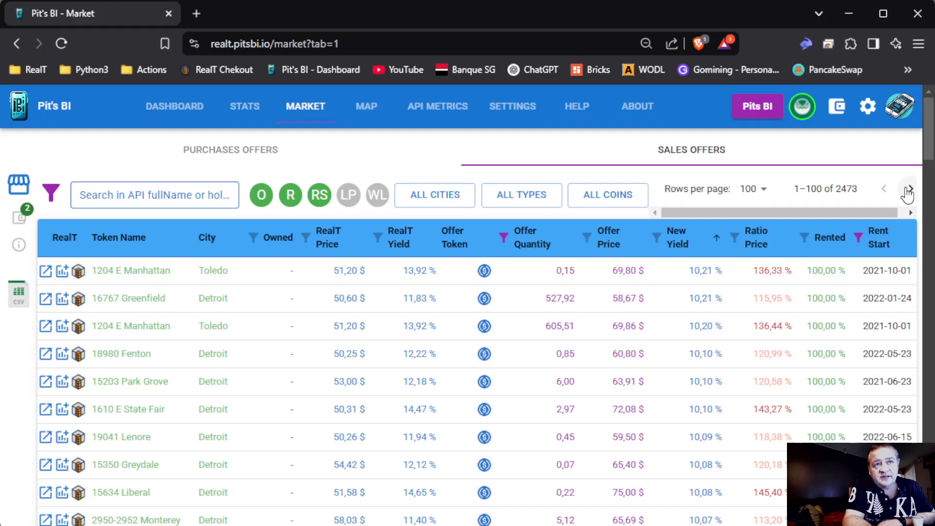
- Set the table to 50 rows per page after briefly picking 10
click(756, 191)
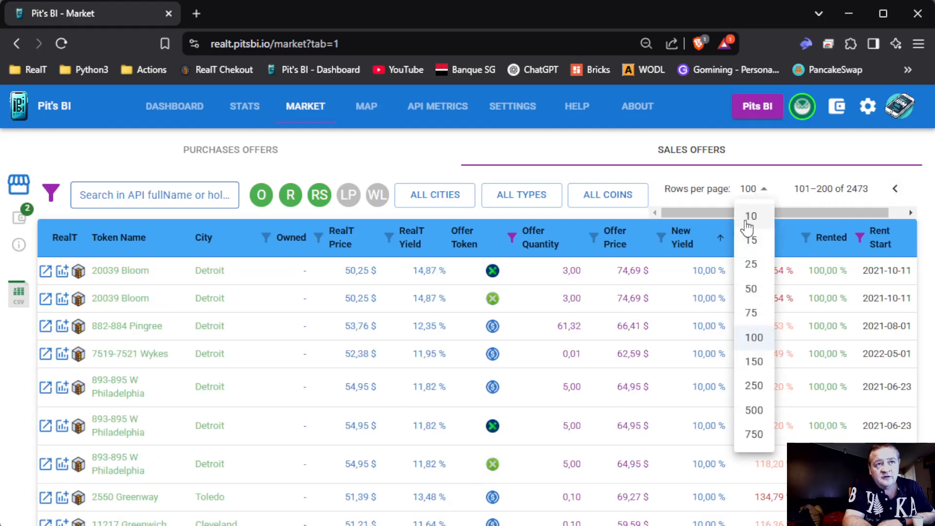
click(750, 214)
click(774, 194)
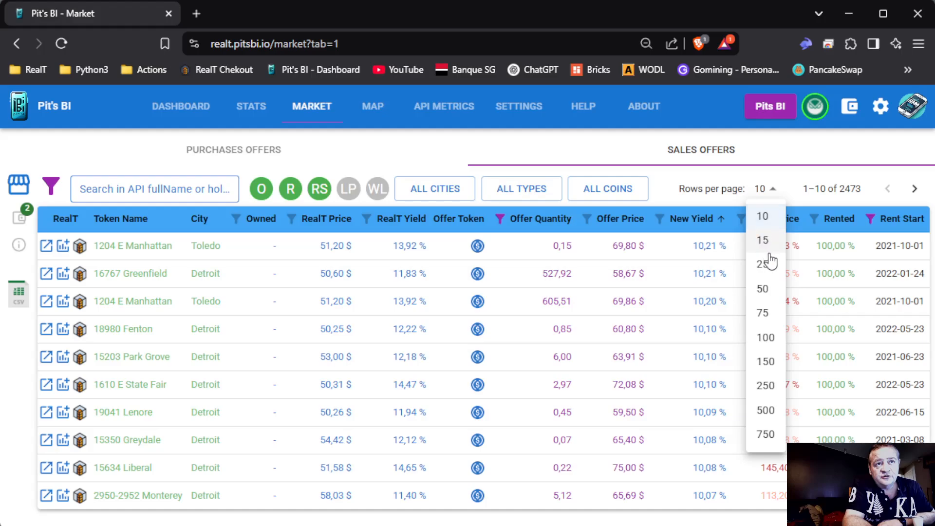
click(772, 288)
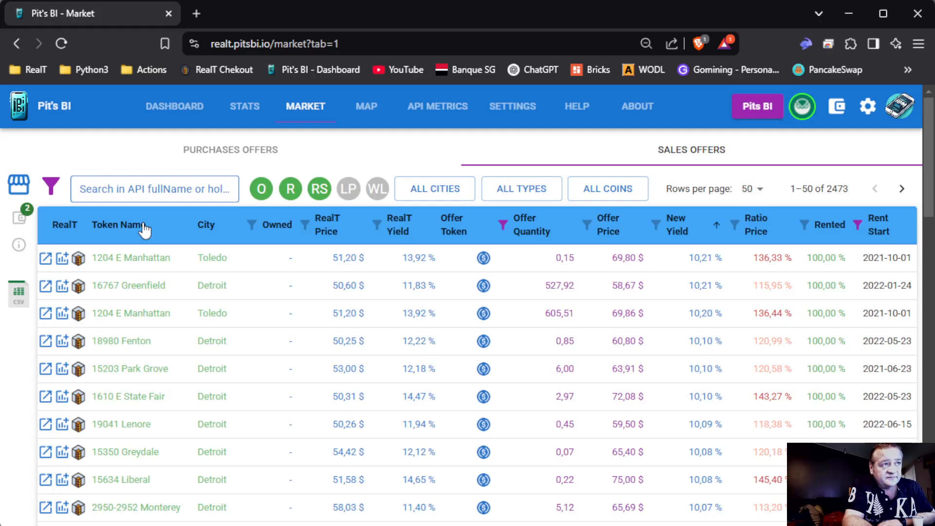
- Sort by Token Name, City, Owned, RealT Price and RealT Yield, reversing some orders
click(120, 225)
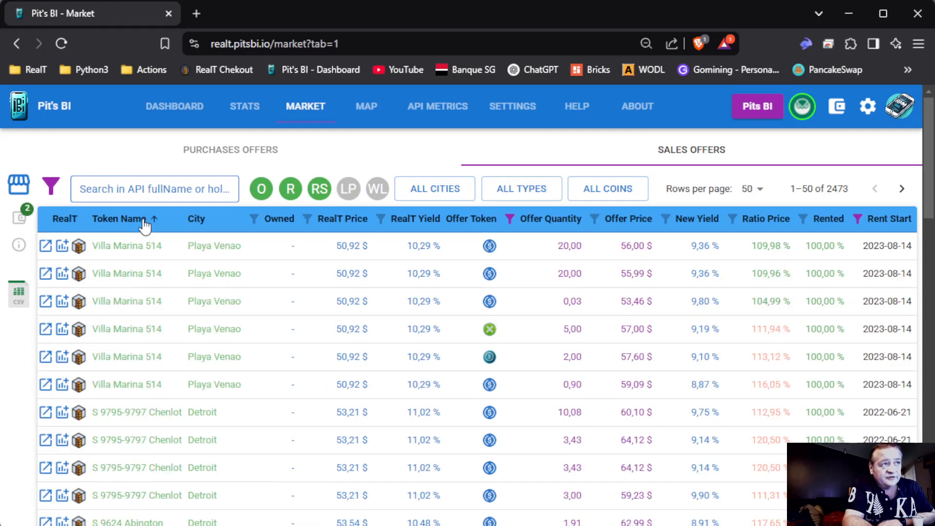
click(145, 225)
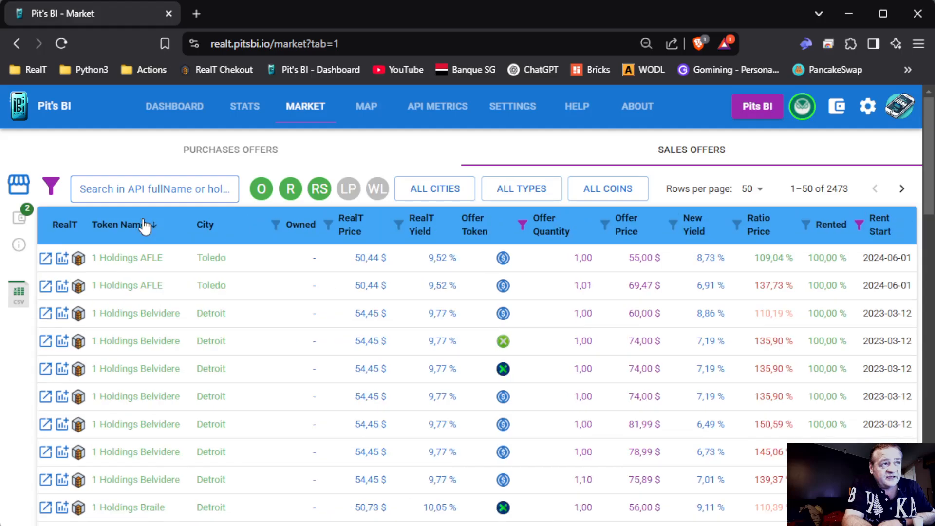
click(209, 224)
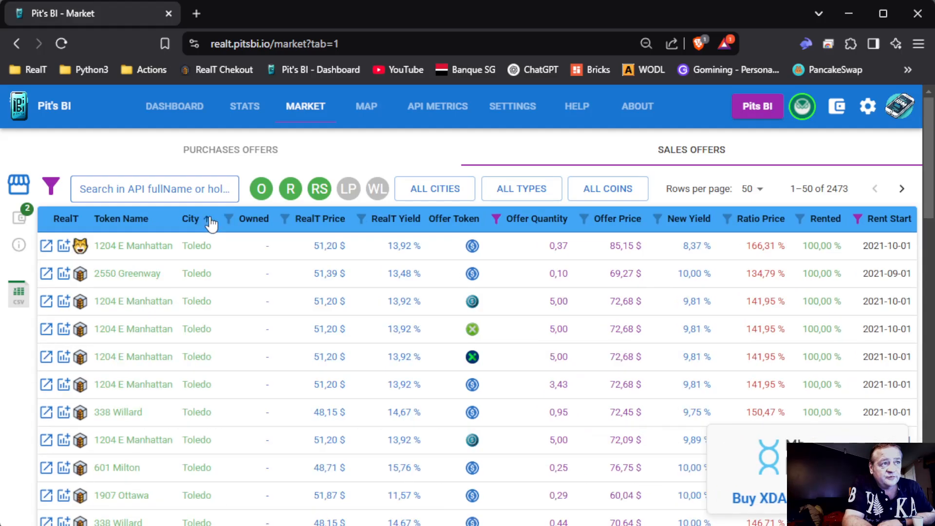
click(261, 224)
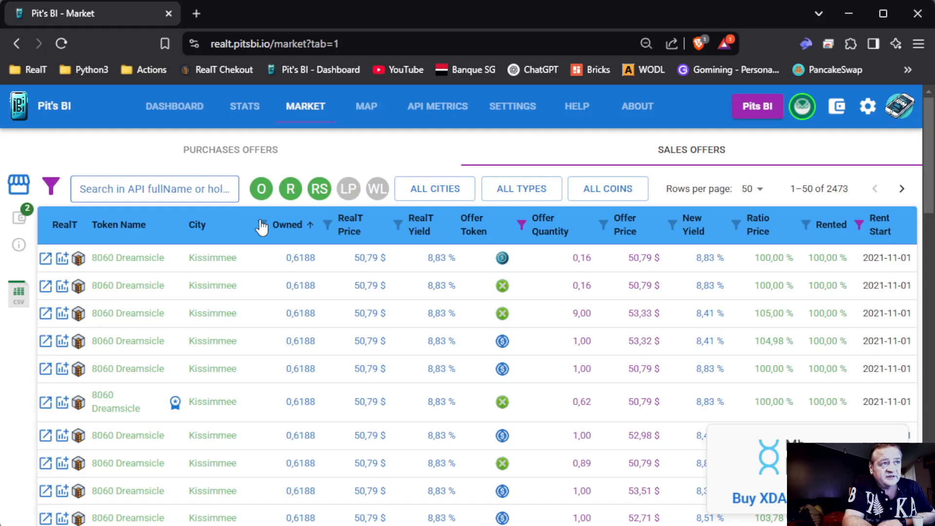
click(285, 229)
click(358, 229)
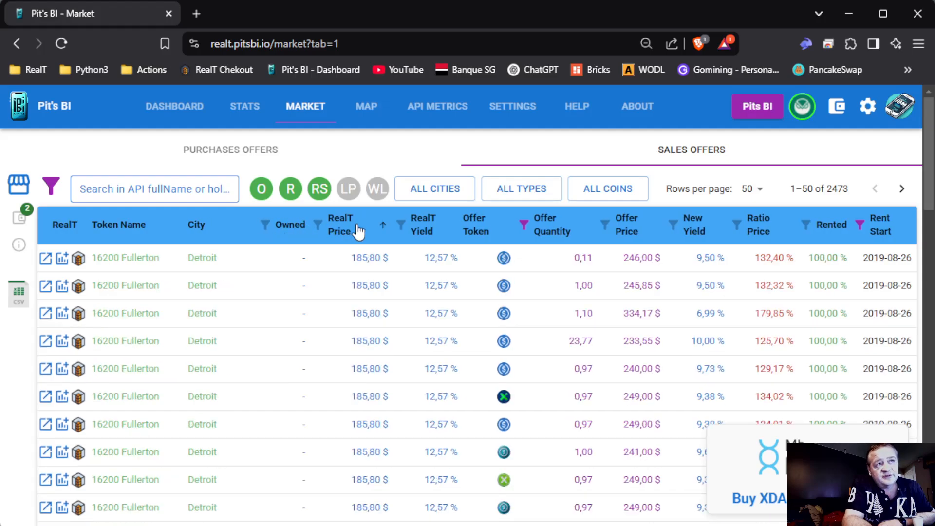
click(413, 229)
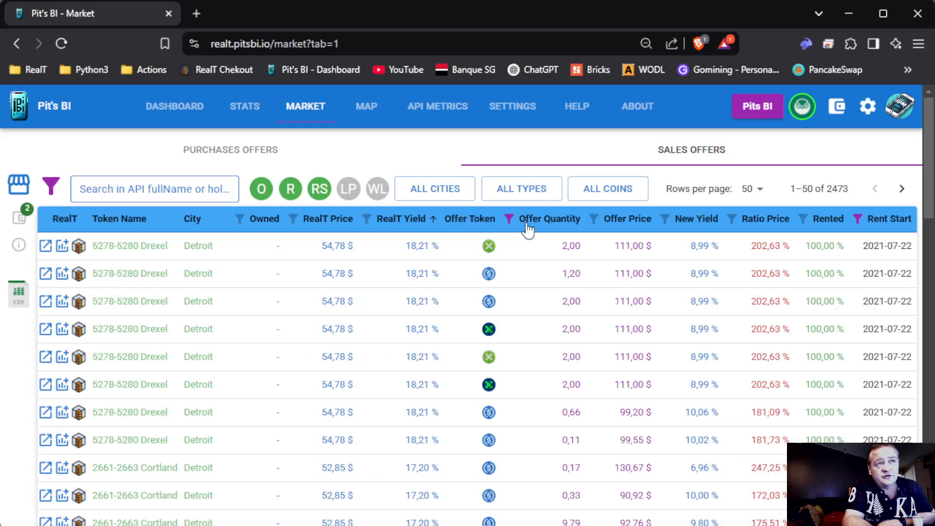
- Sort by Offer Quantity, Offer Price, New Yield, Ratio Price and Rented, ending on Rent Start oldest first
click(562, 228)
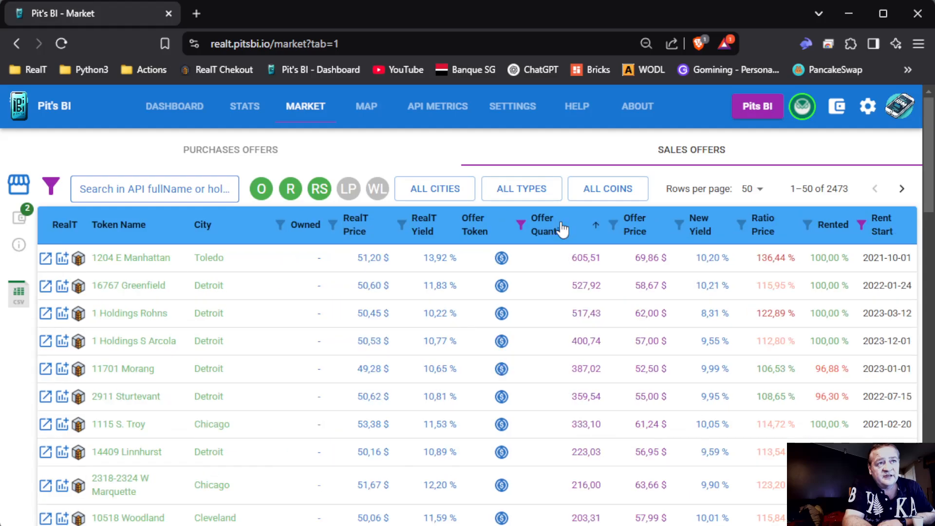
click(562, 228)
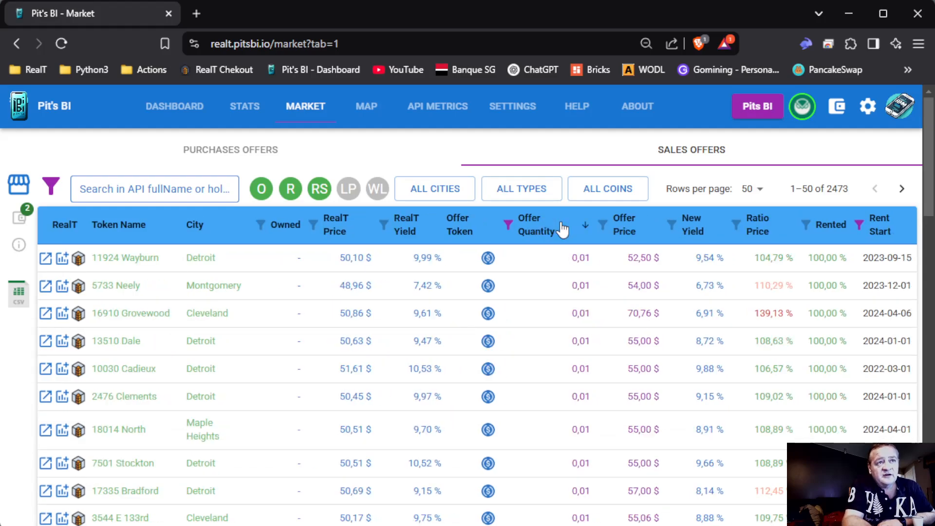
click(562, 228)
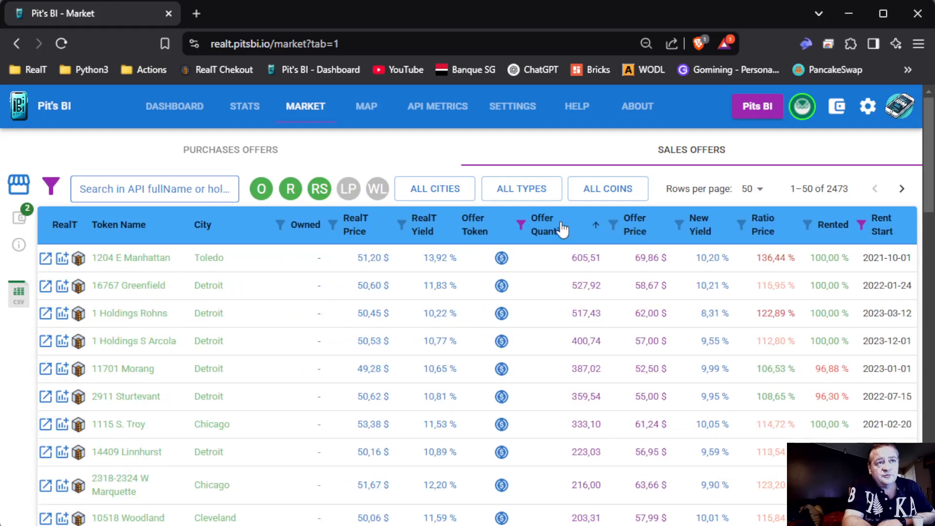
click(633, 229)
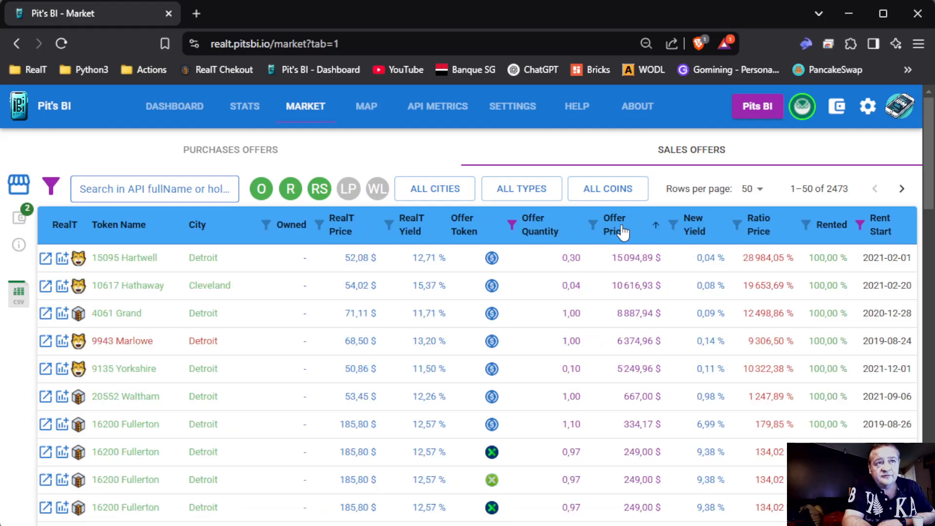
click(624, 229)
click(717, 230)
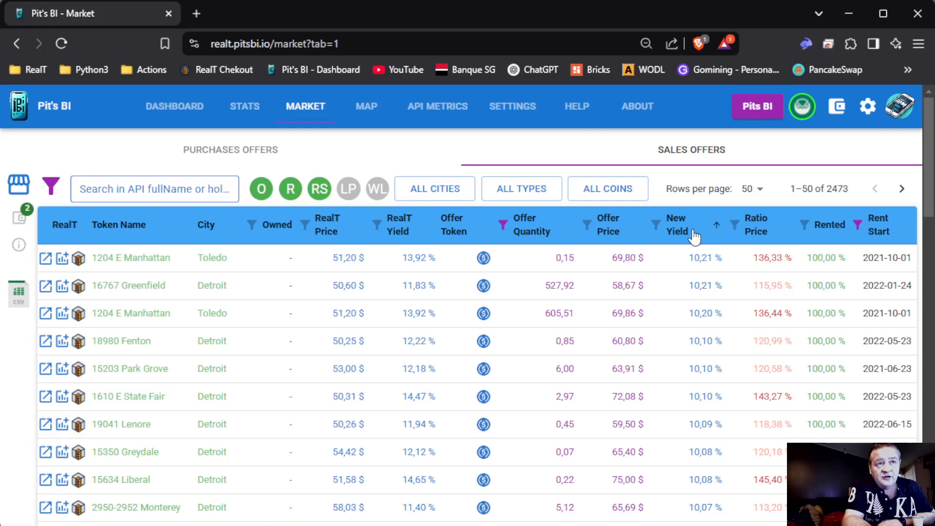
click(695, 235)
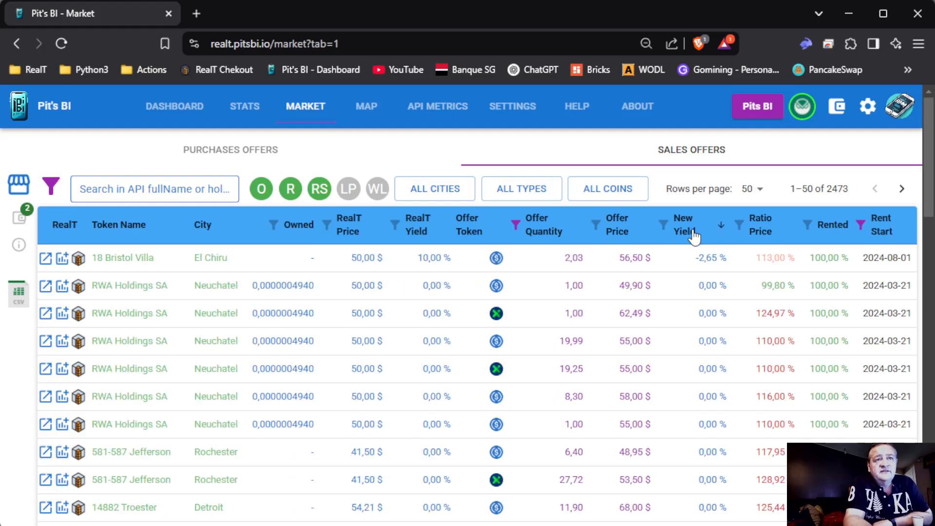
click(758, 229)
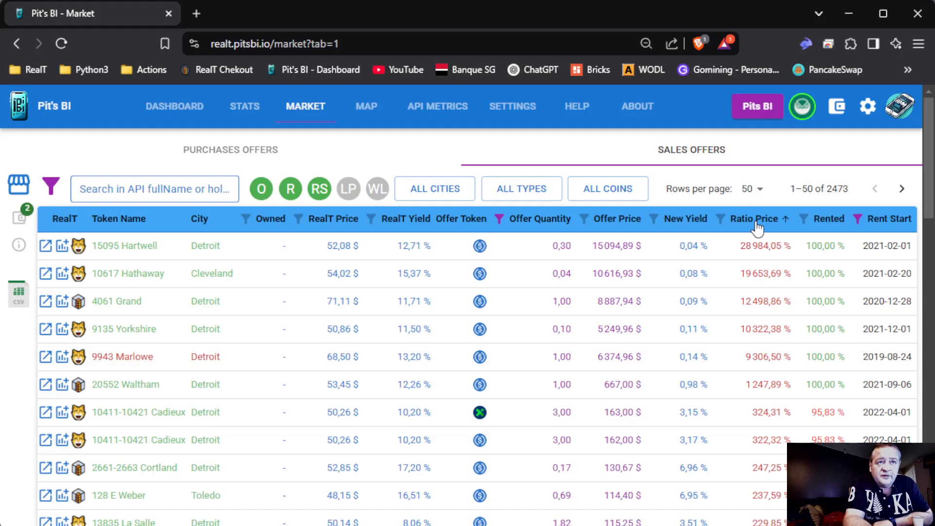
click(830, 223)
click(829, 223)
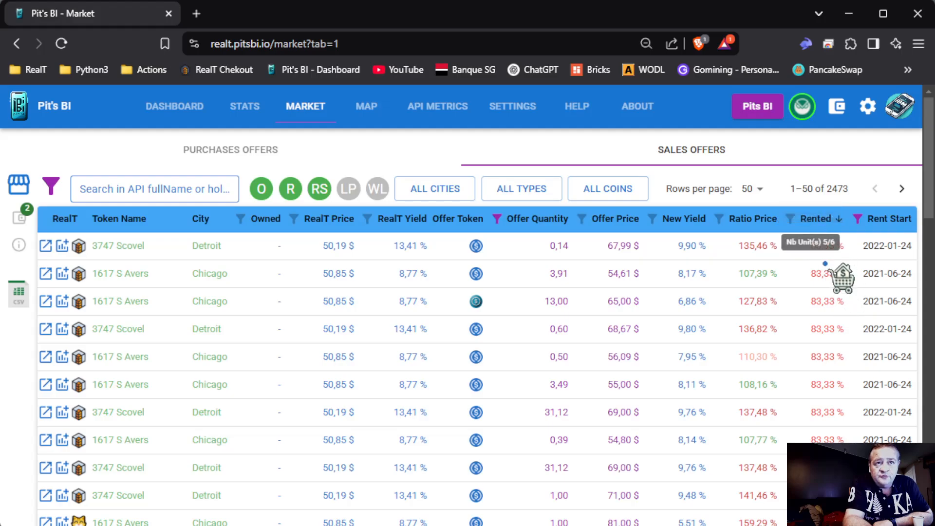
click(884, 225)
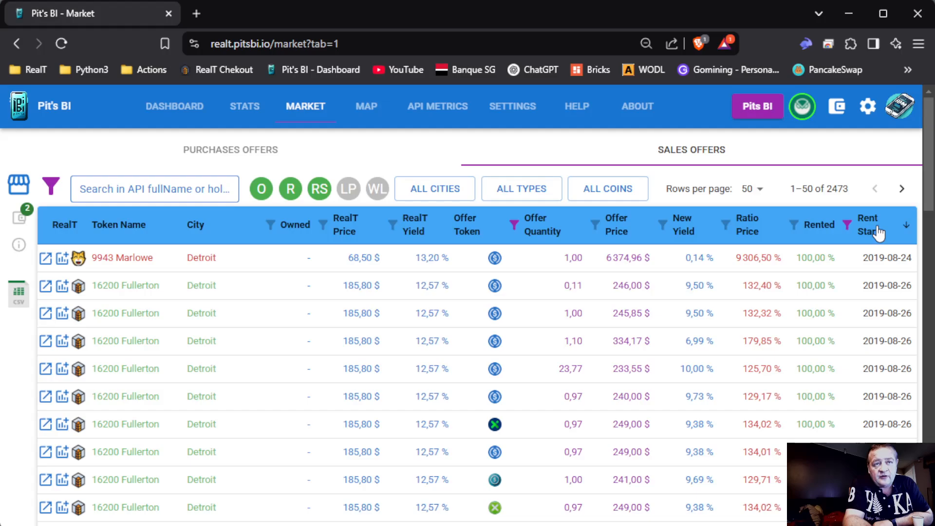
- Reveal the filter rows and apply an Owned range of 0.01–1, leaving 15 offers
click(51, 189)
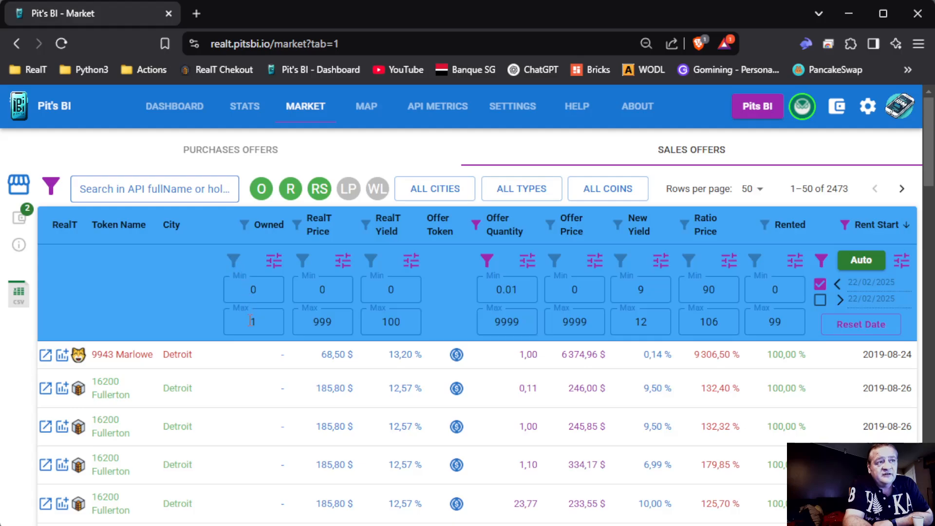
click(234, 261)
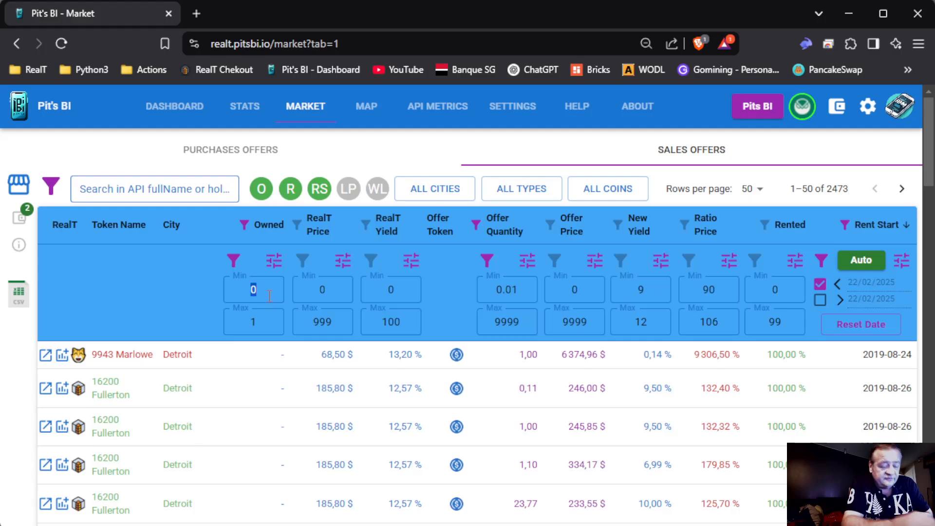
text(0.0)
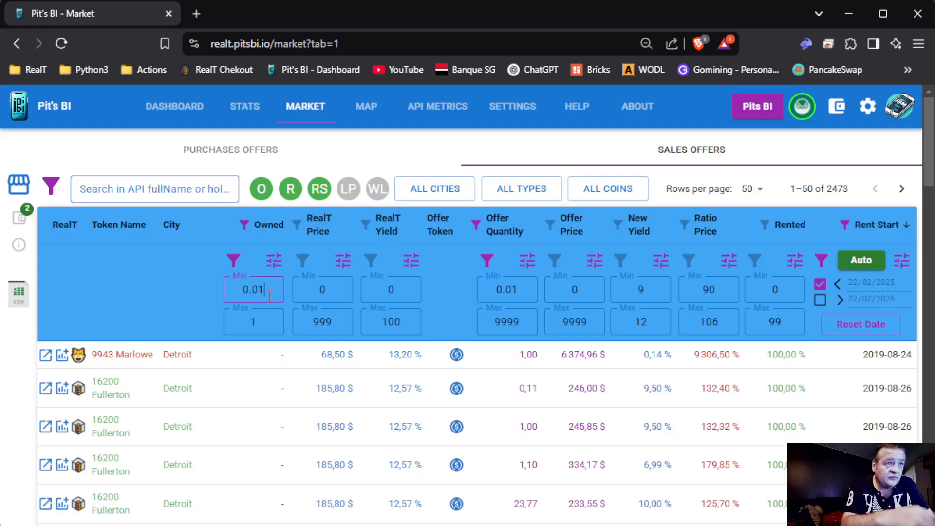
text(1)
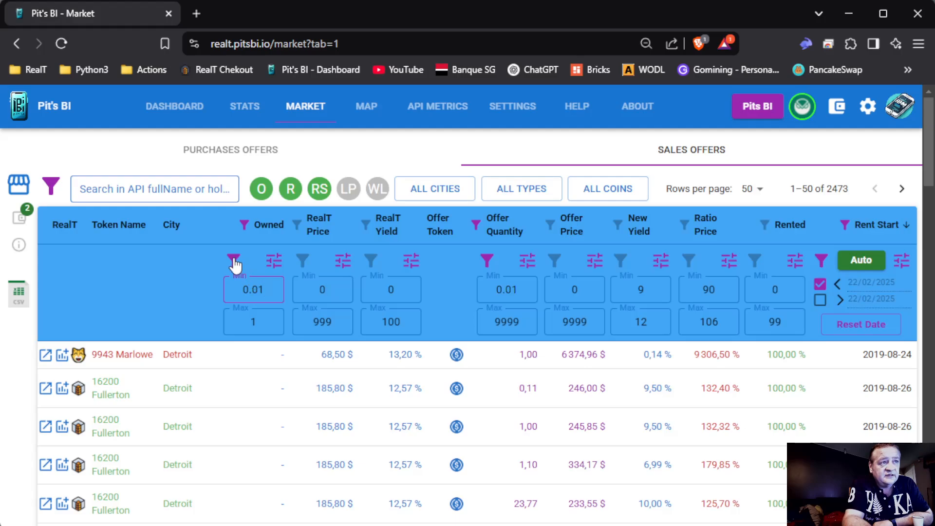
click(235, 262)
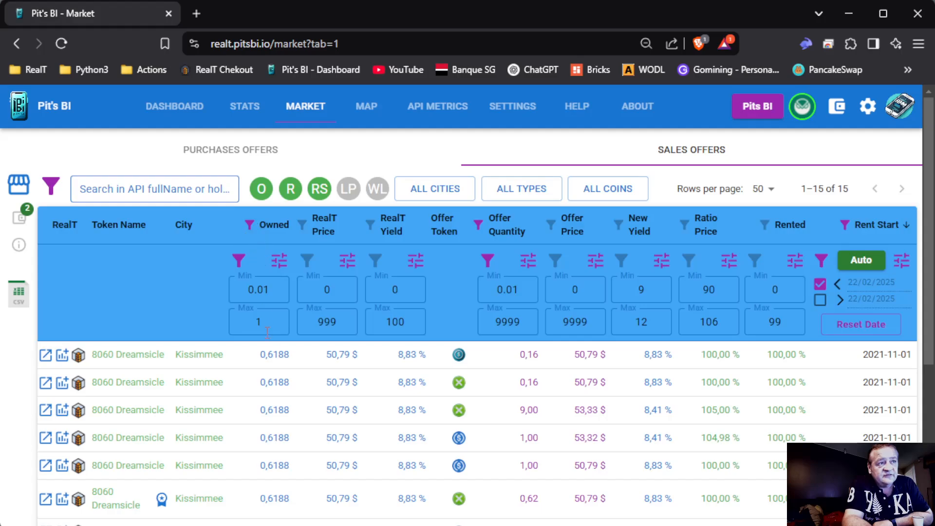
scroll(280, 455, down, 6)
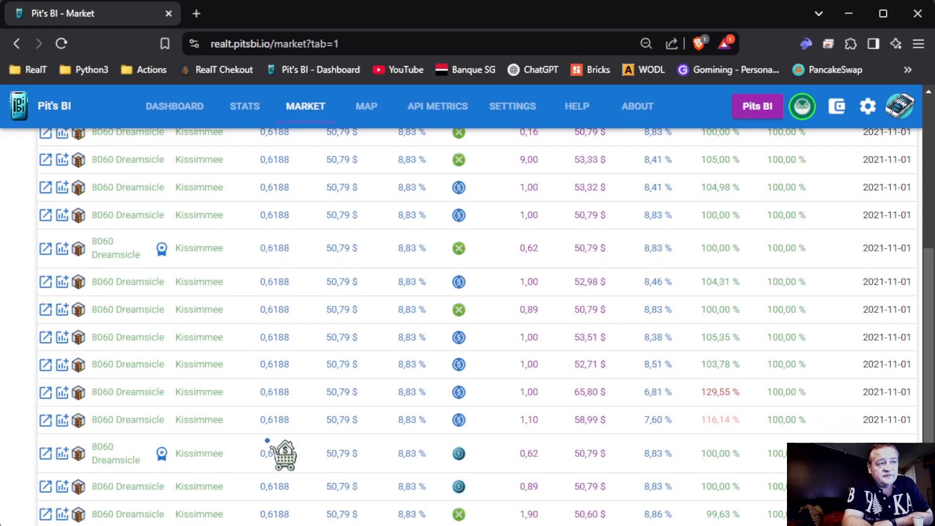
scroll(278, 450, up, 5)
scroll(278, 382, down, 5)
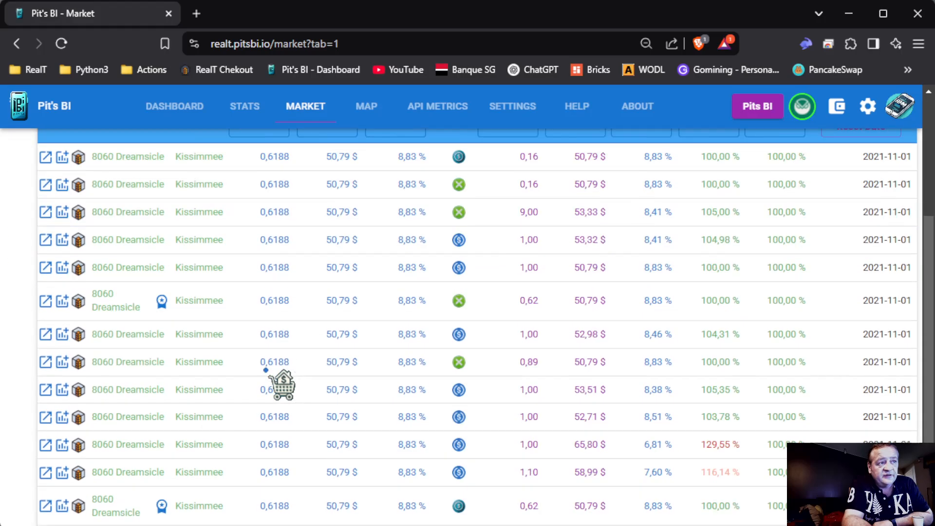
scroll(281, 384, up, 5)
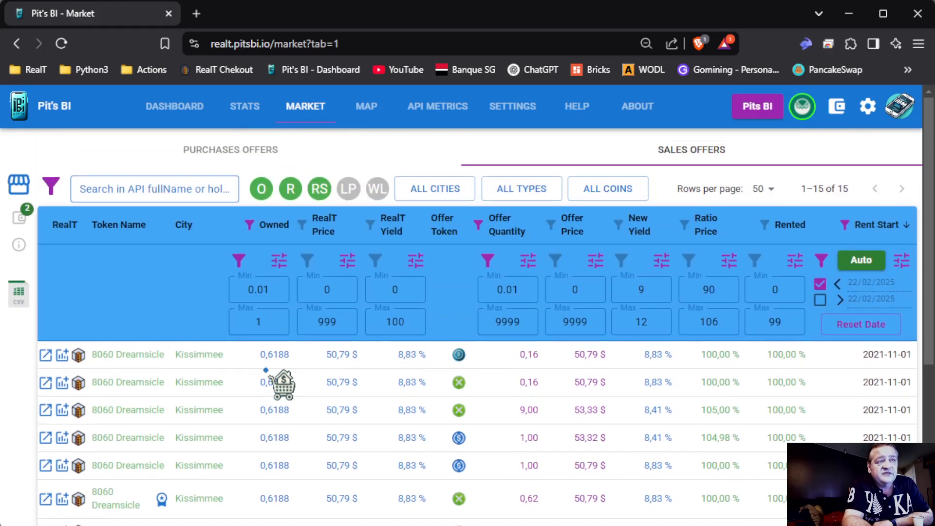
scroll(281, 384, down, 3)
scroll(281, 385, up, 3)
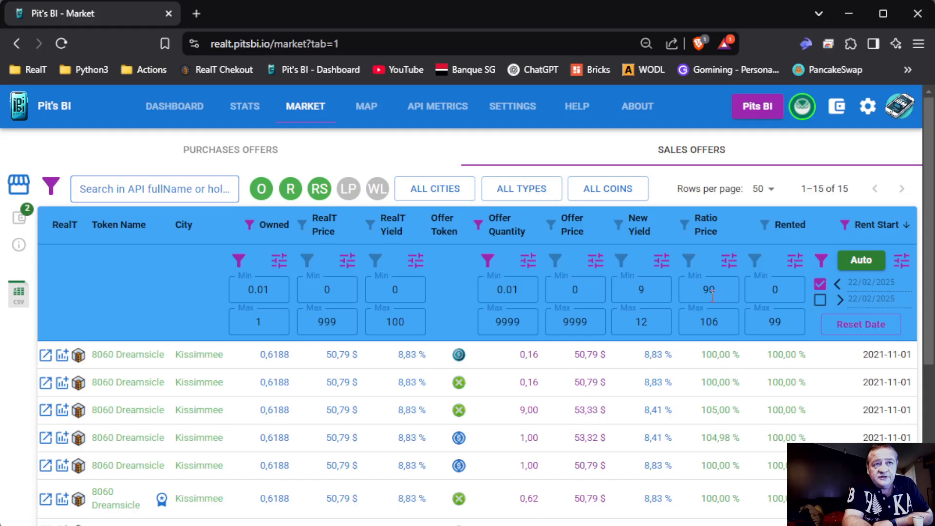
click(240, 262)
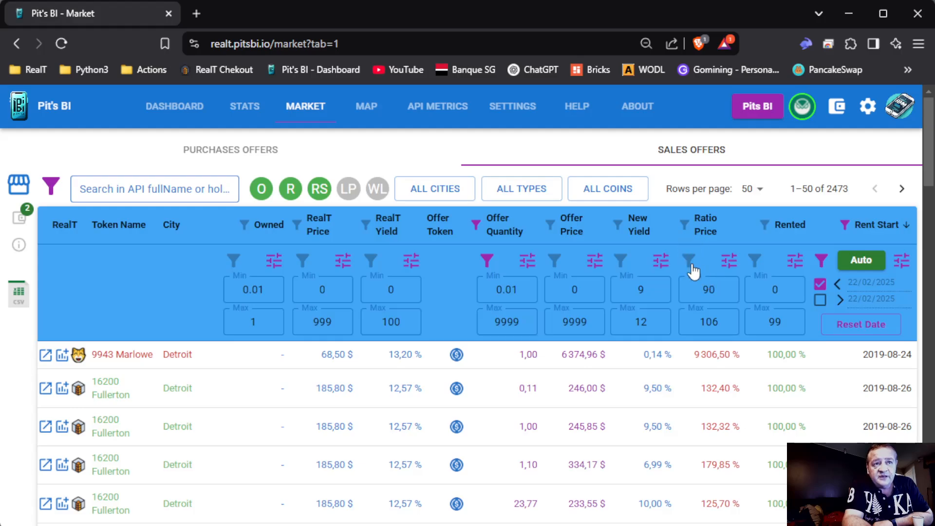
click(690, 263)
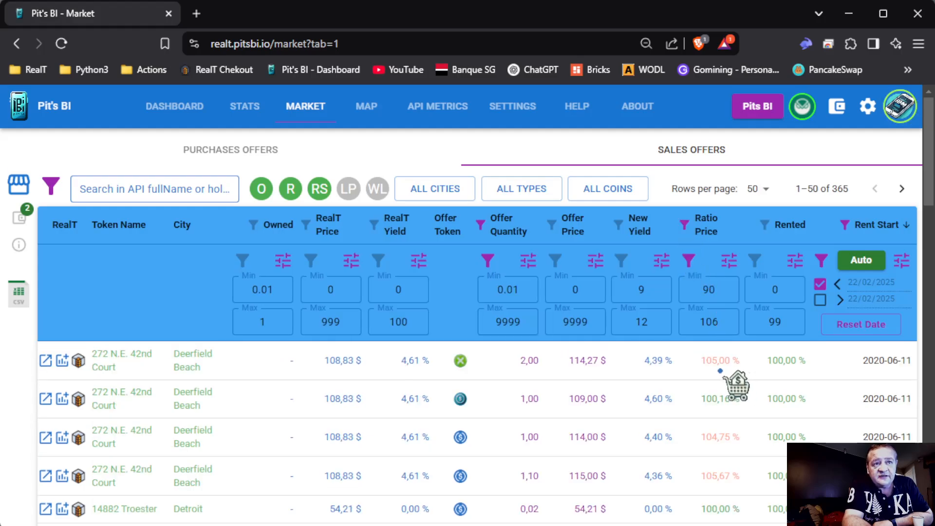
scroll(736, 384, down, 2)
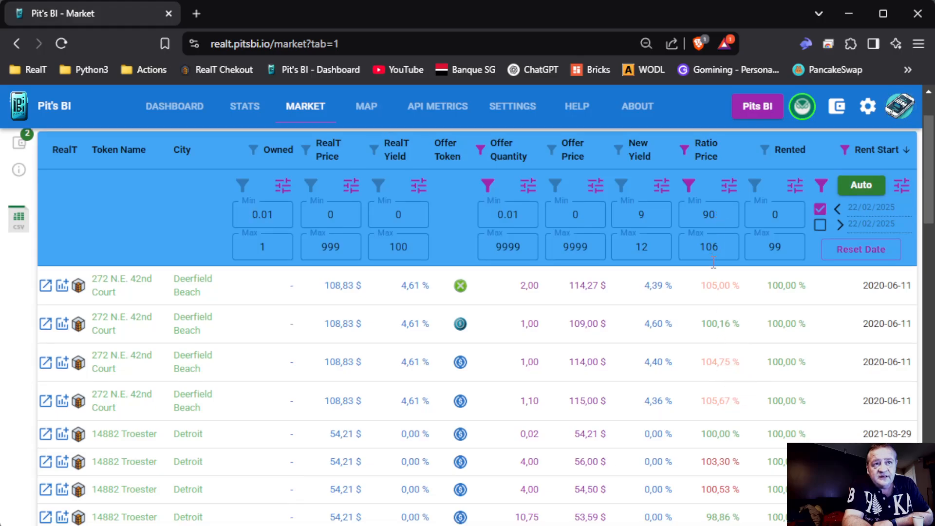
scroll(721, 374, down, 5)
scroll(725, 376, up, 5)
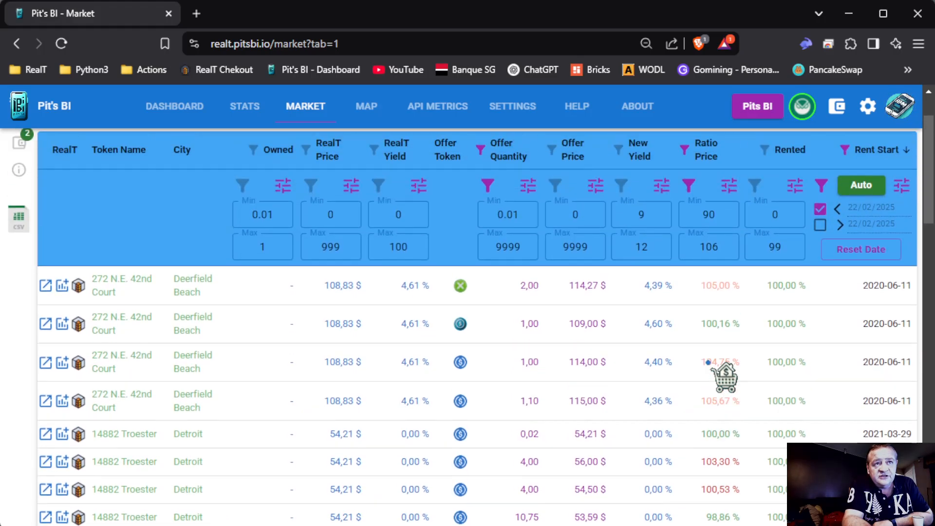
click(714, 161)
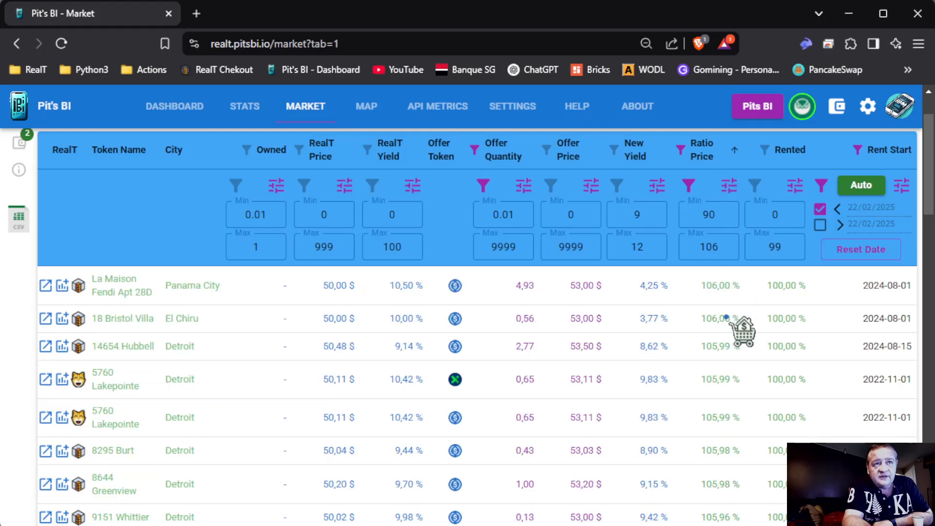
scroll(742, 331, down, 3)
scroll(740, 328, up, 5)
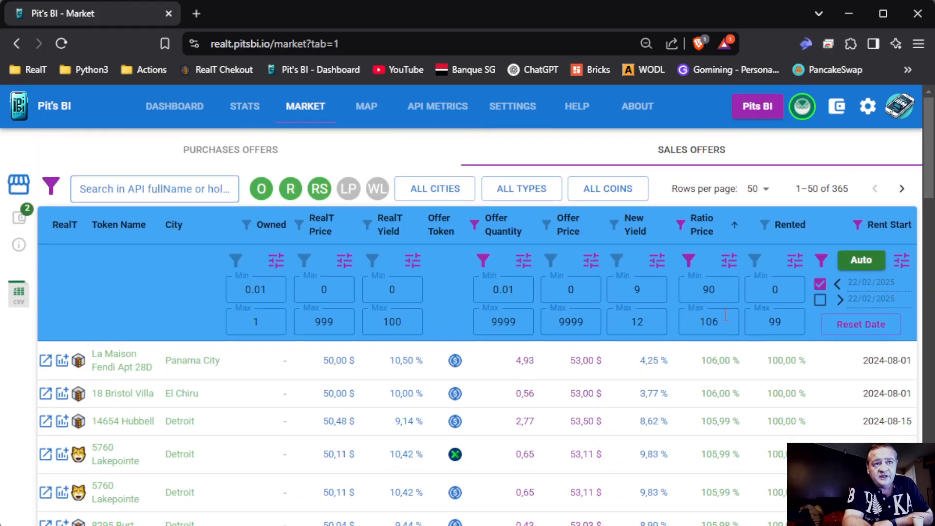
- Page forward to the last page of the 365 offers, then step back three pages
click(902, 189)
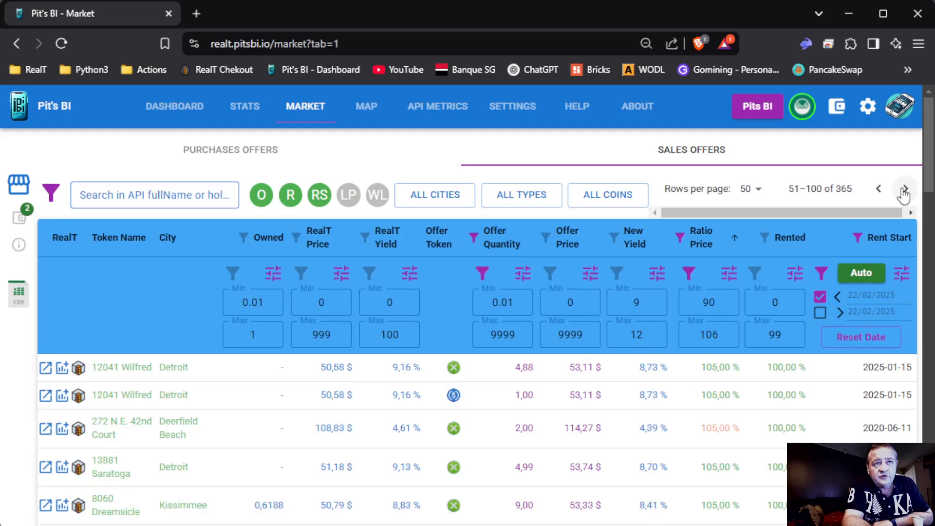
click(903, 191)
click(904, 192)
click(904, 191)
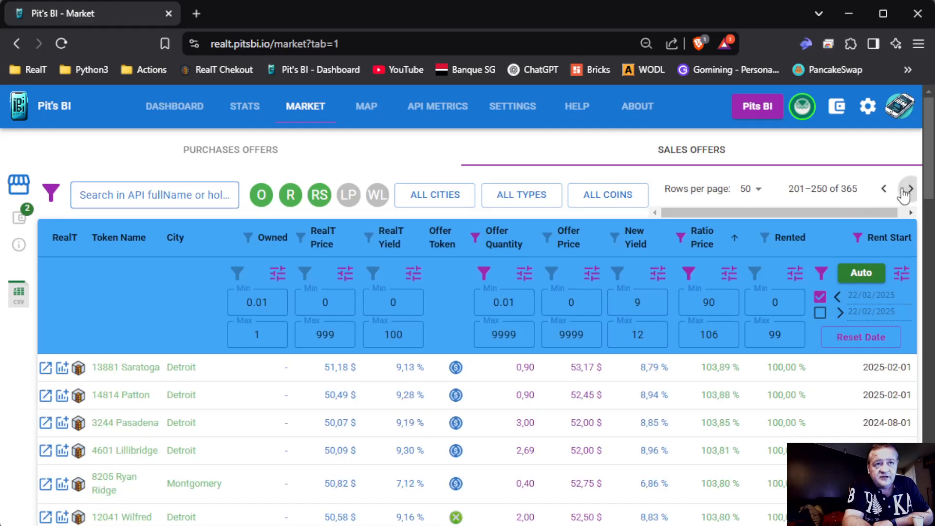
click(904, 192)
click(904, 192)
click(903, 192)
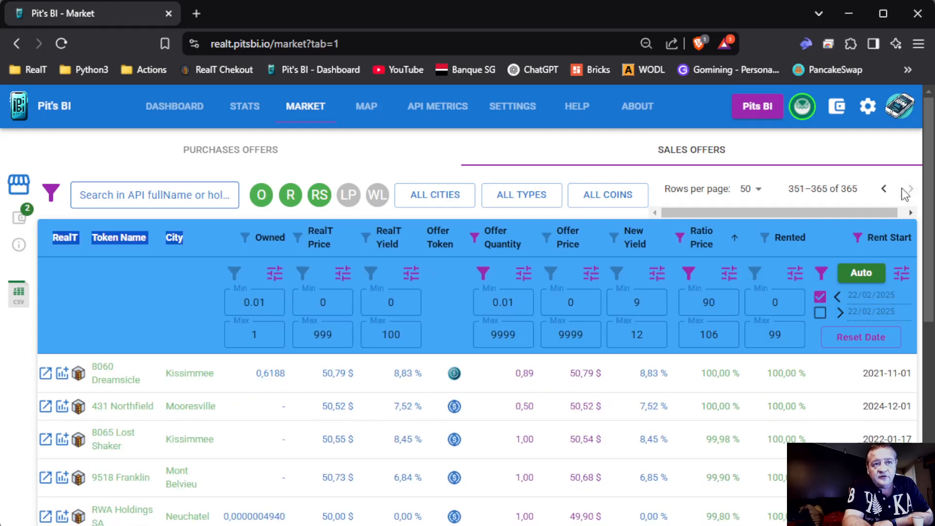
scroll(761, 342, down, 8)
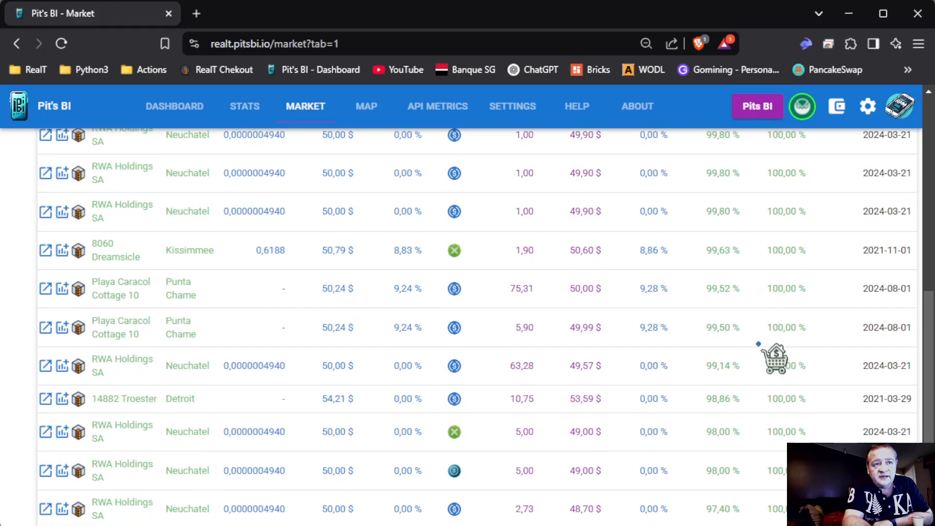
scroll(761, 344, up, 5)
scroll(758, 344, up, 3)
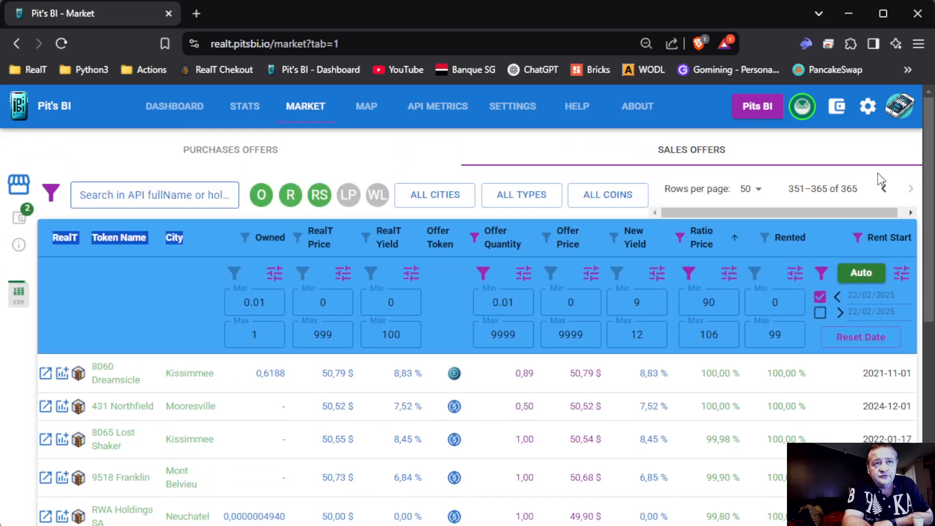
click(883, 190)
click(883, 190)
click(883, 190)
click(883, 190)
click(883, 190)
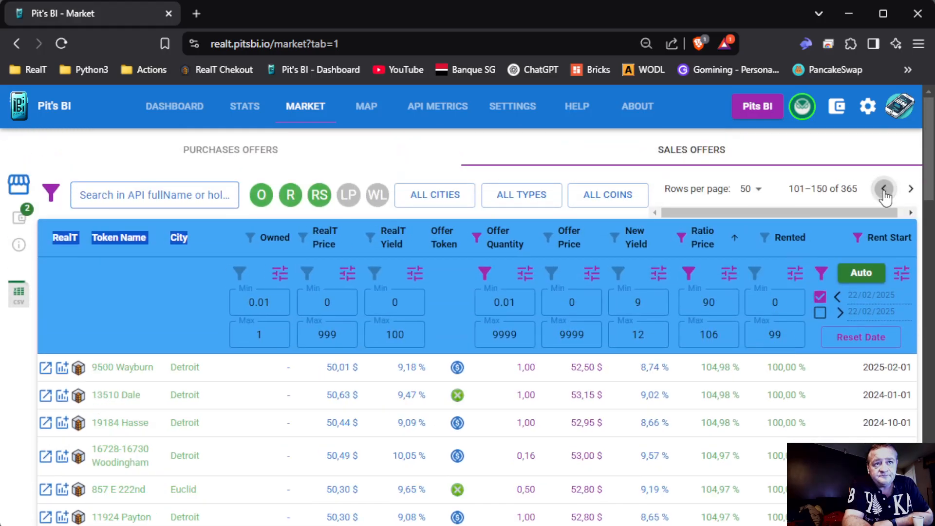
click(883, 189)
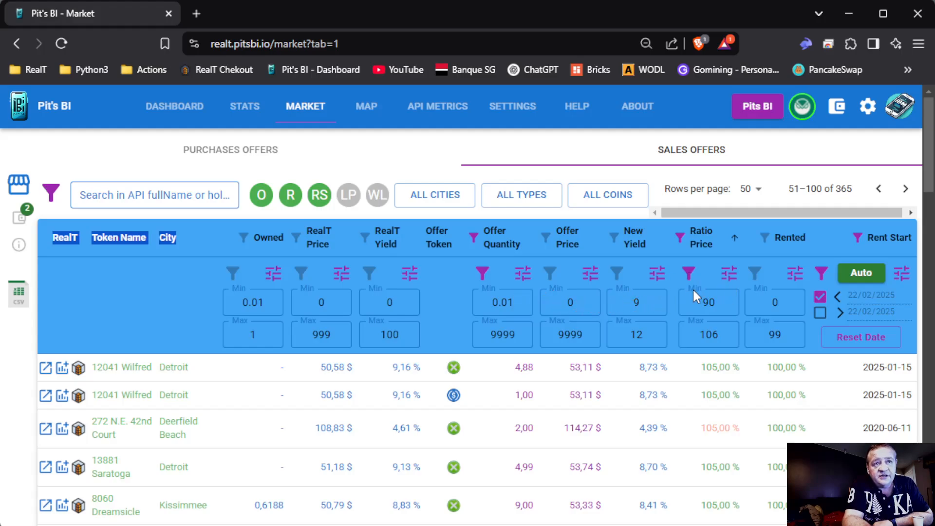
- Apply the 9–12 New Yield range, sort by New Yield, and return to page one
click(616, 273)
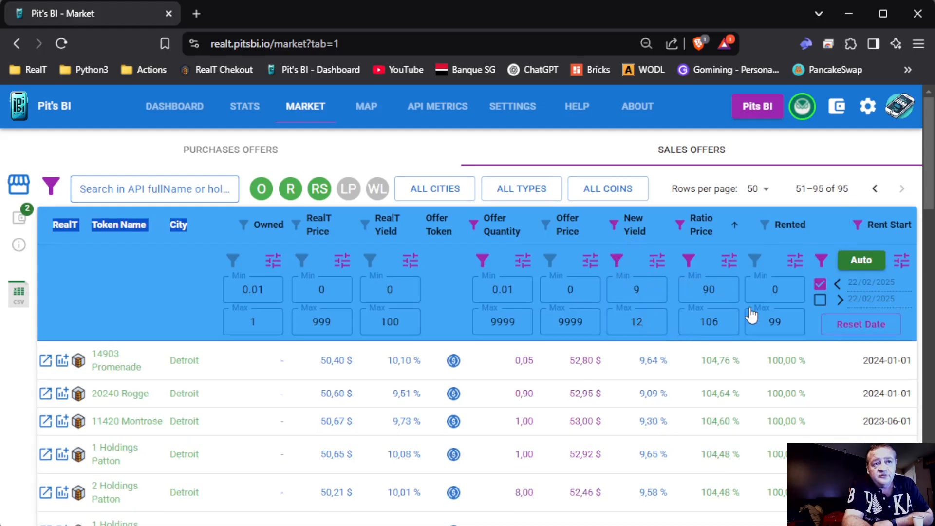
click(629, 227)
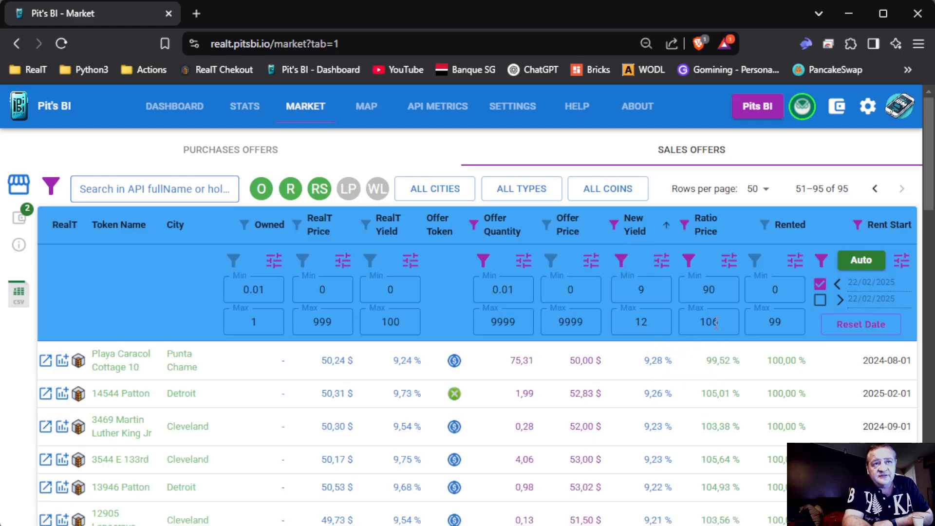
click(873, 190)
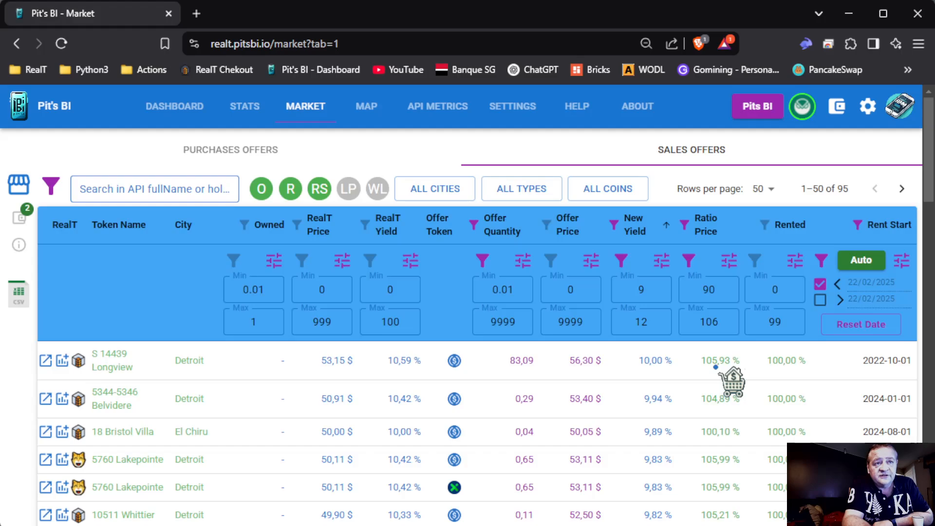
click(682, 362)
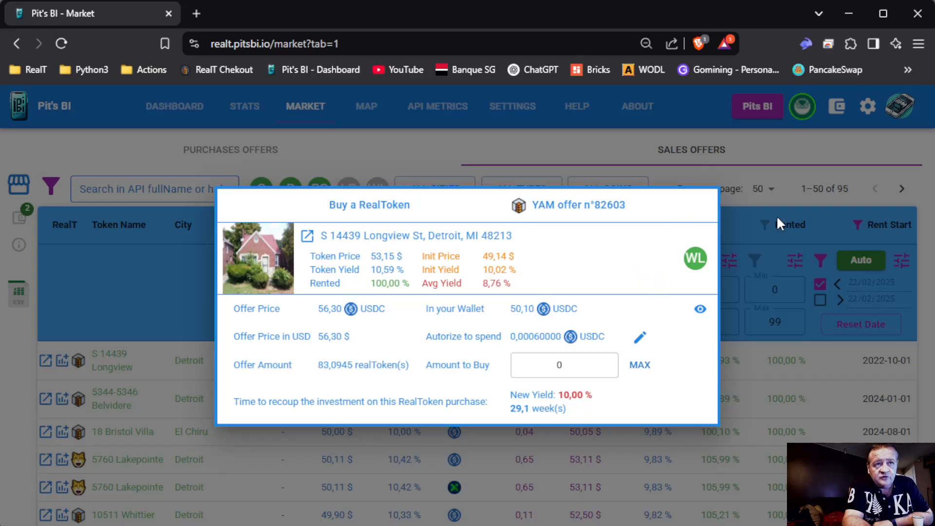
click(630, 453)
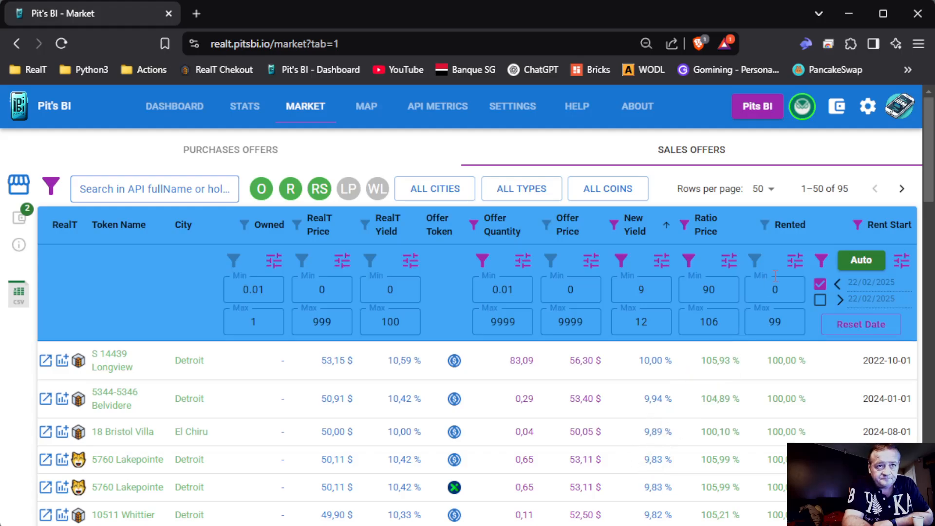
- Filter Rent Start to dates after 23/02/2025 in Manu mode, leaving 37 offers
click(859, 263)
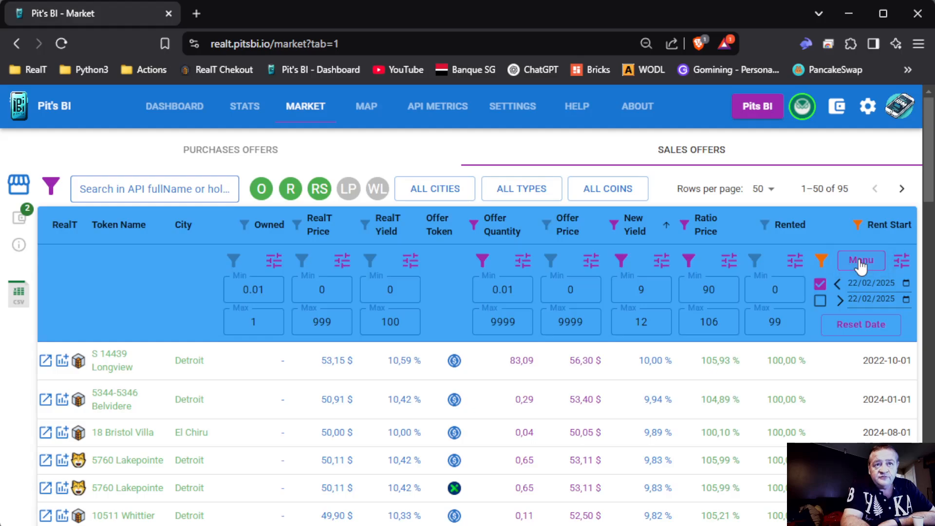
click(861, 263)
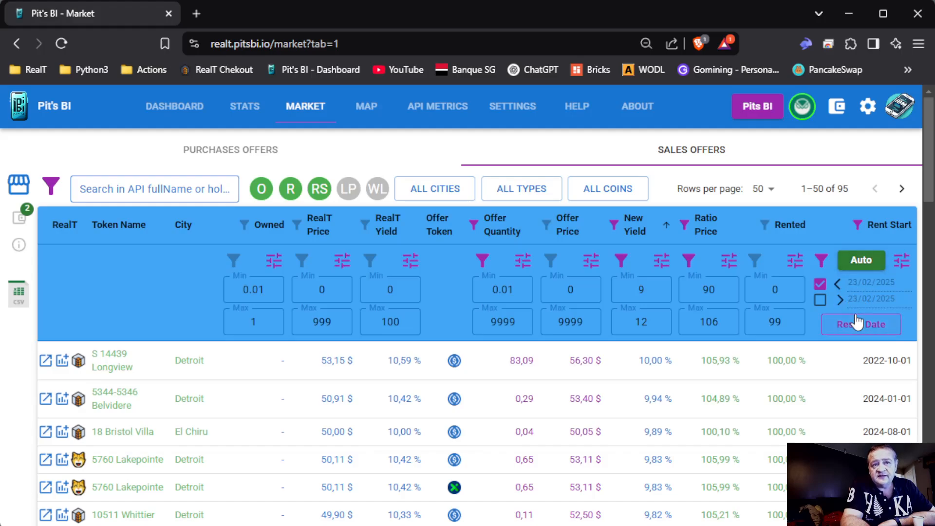
click(820, 300)
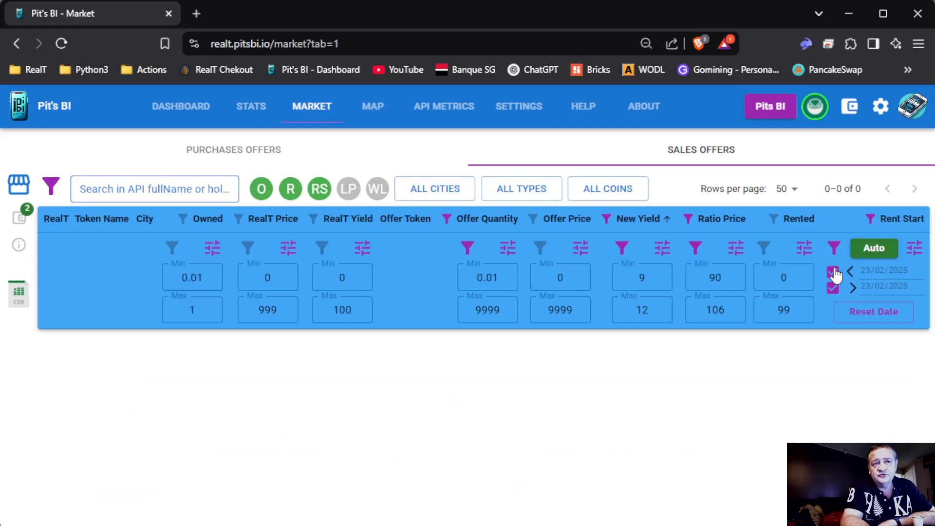
click(834, 273)
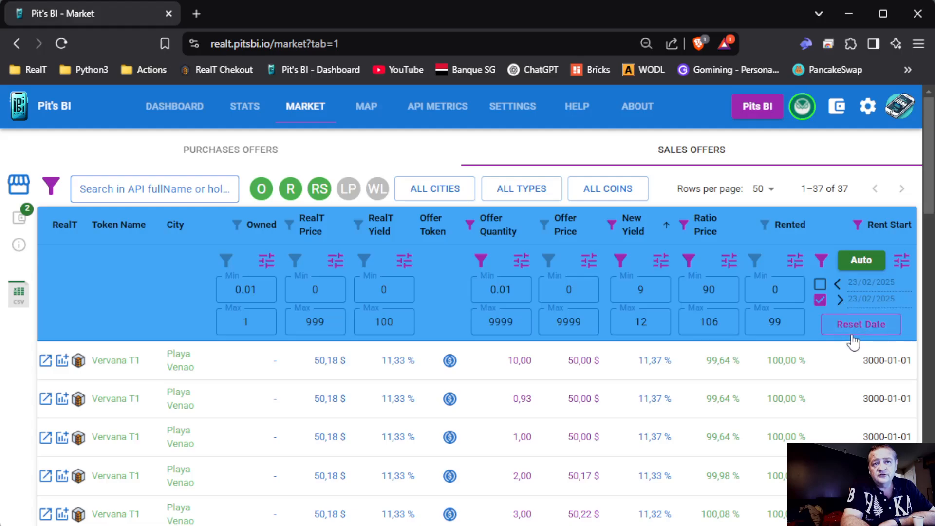
click(861, 260)
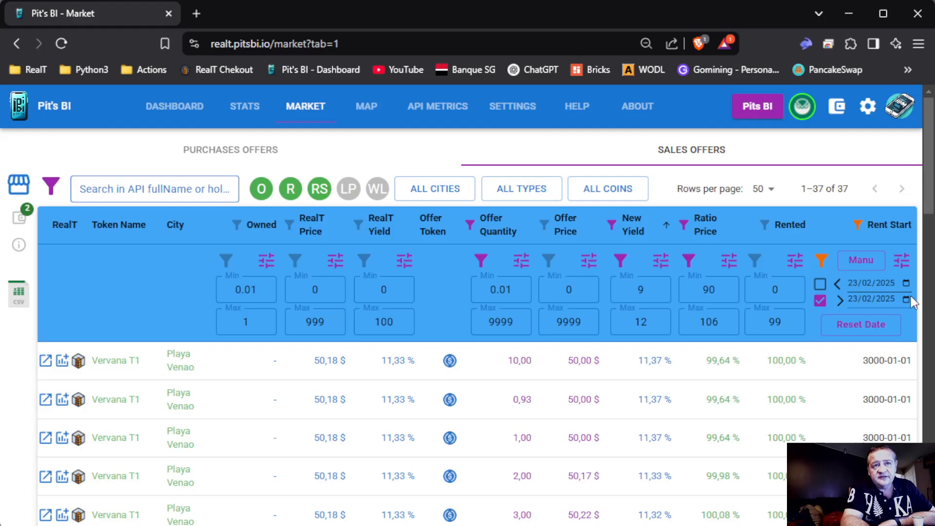
- Limit the Rent Start filter to offers starting before 23/02/2025, leaving 95 sales offers
click(869, 266)
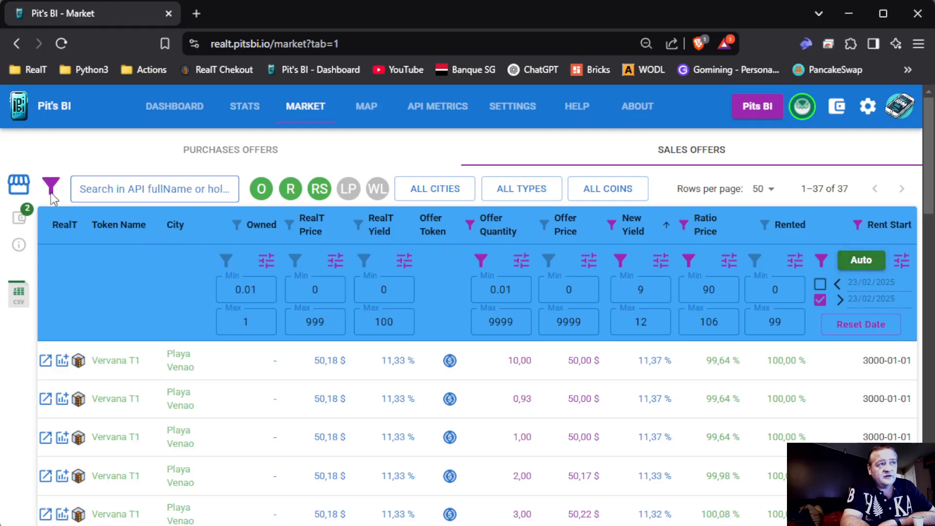
click(858, 263)
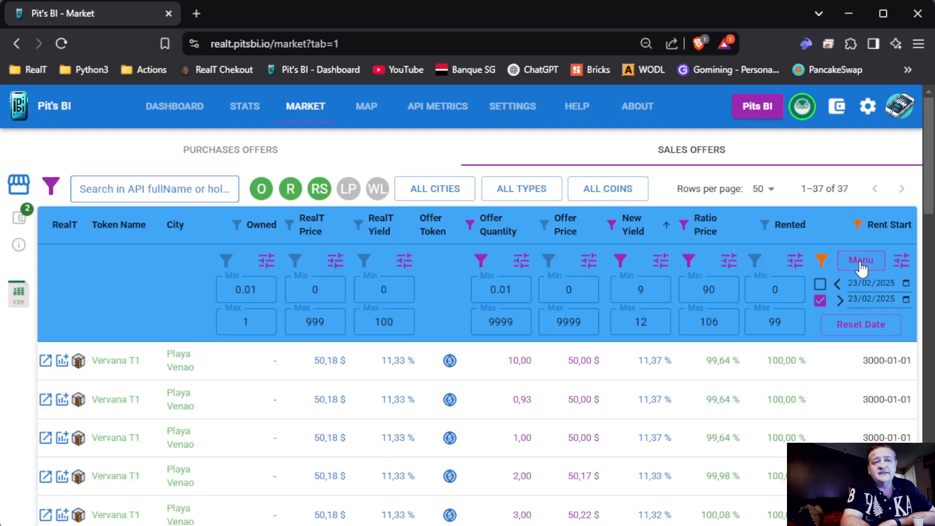
click(859, 228)
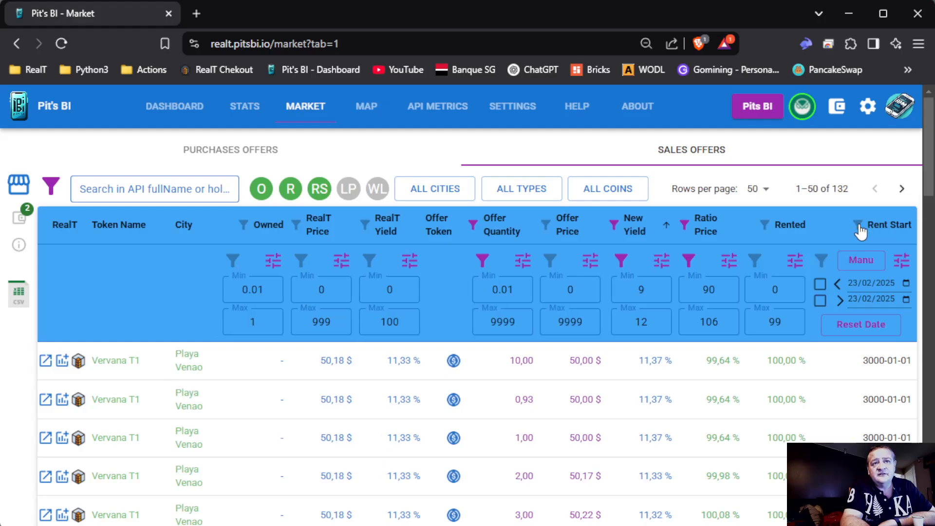
click(860, 263)
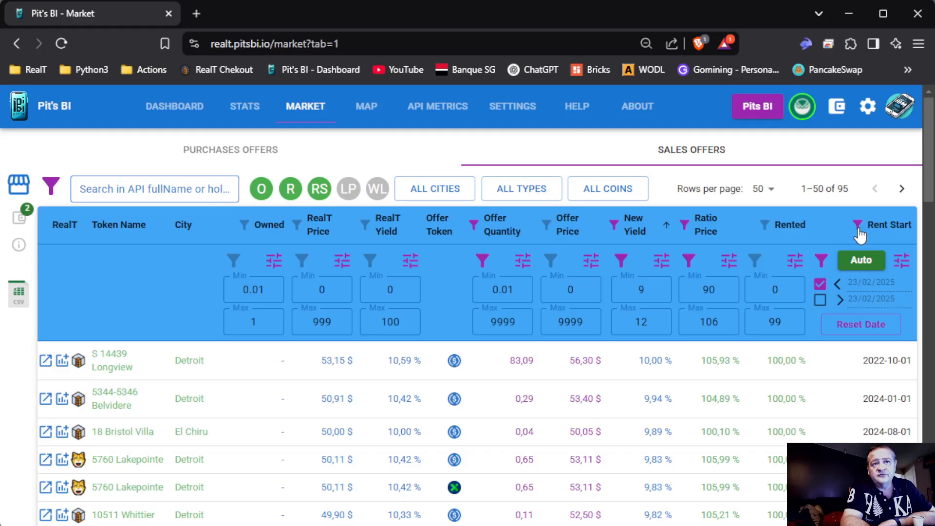
click(820, 285)
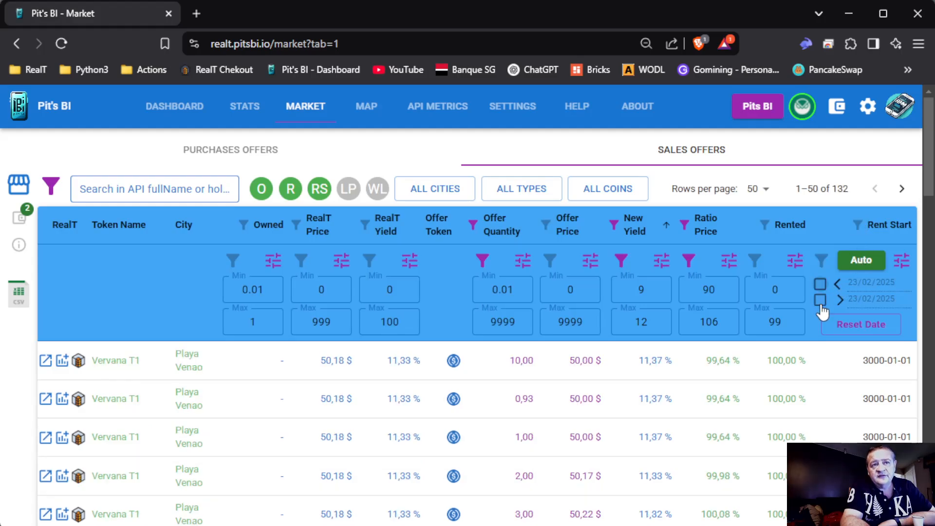
click(820, 300)
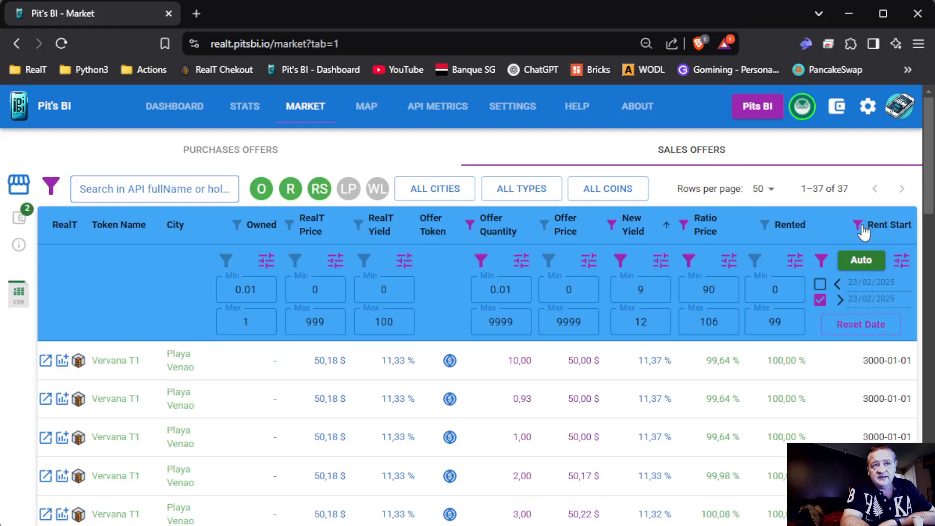
click(820, 299)
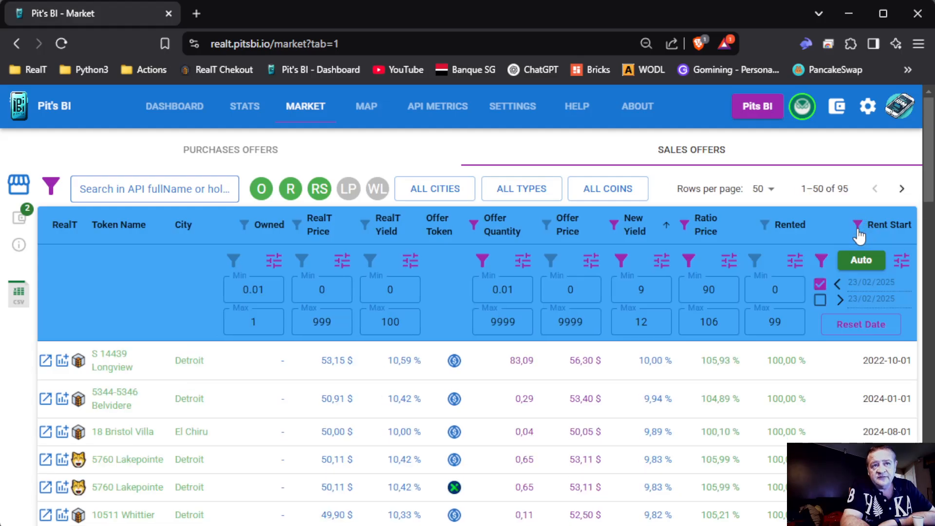
click(820, 284)
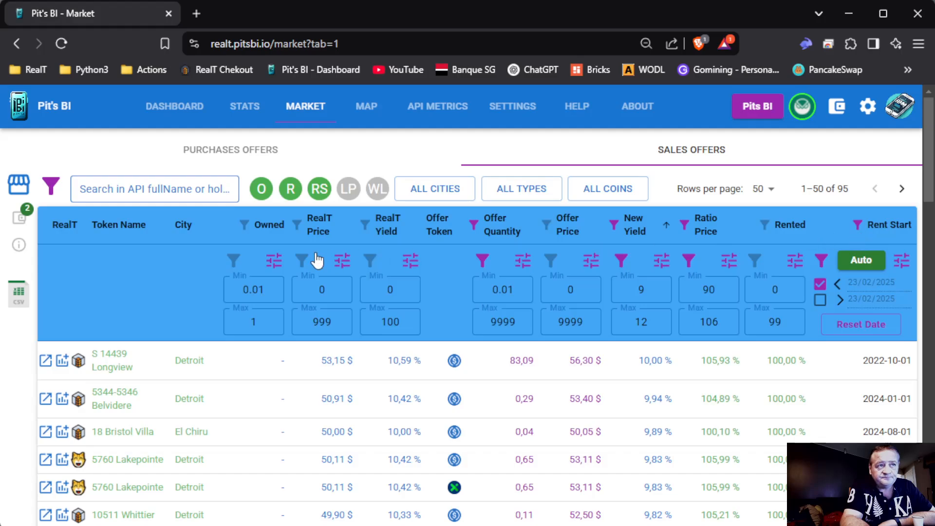
- Collapse the min/max filter rows, check wallet purchase offers, then return to the 95 sales offers
click(51, 186)
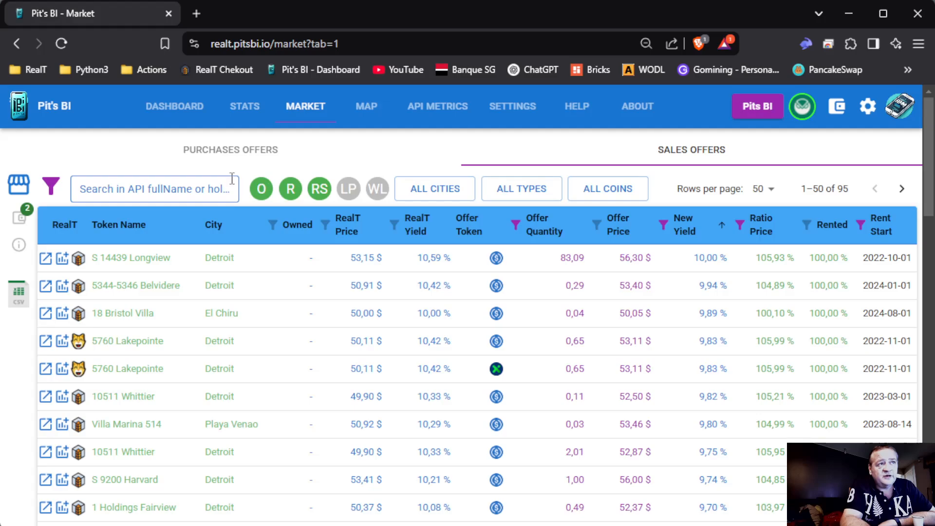
click(242, 153)
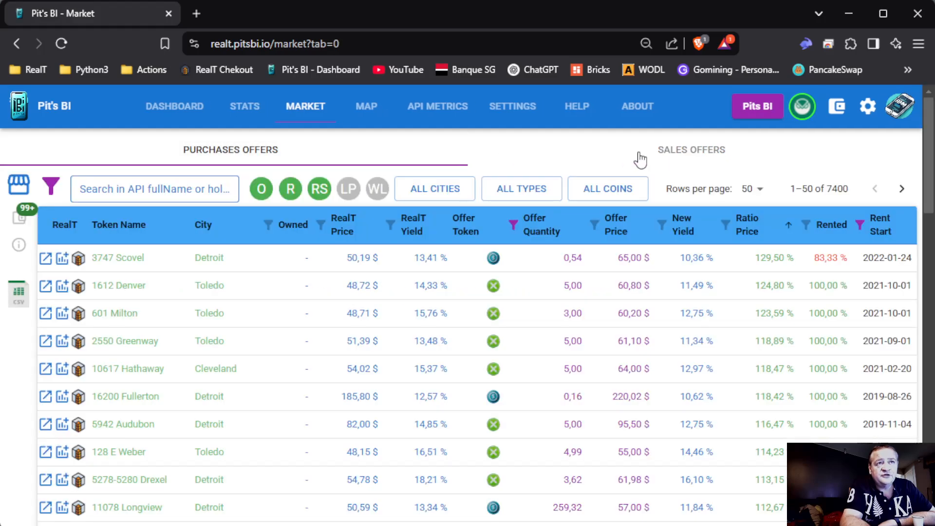
click(17, 223)
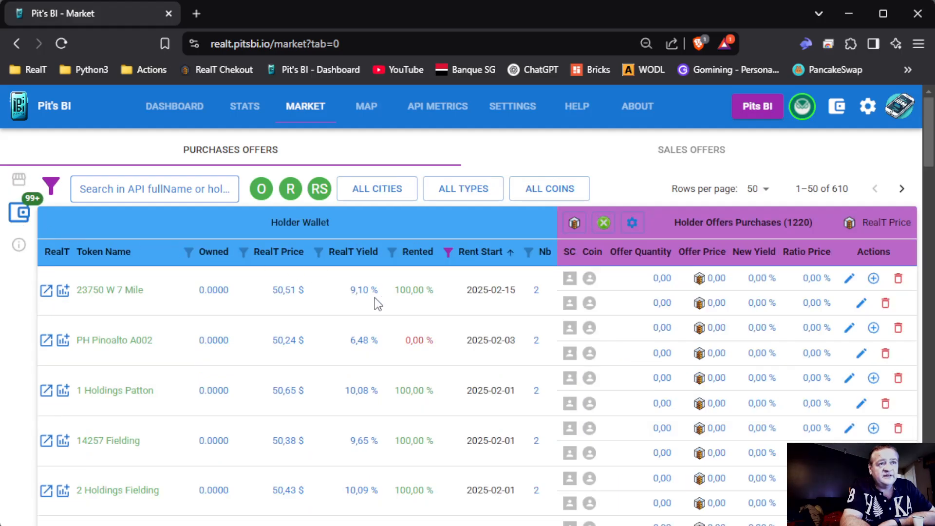
scroll(375, 302, down, 5)
scroll(504, 258, up, 5)
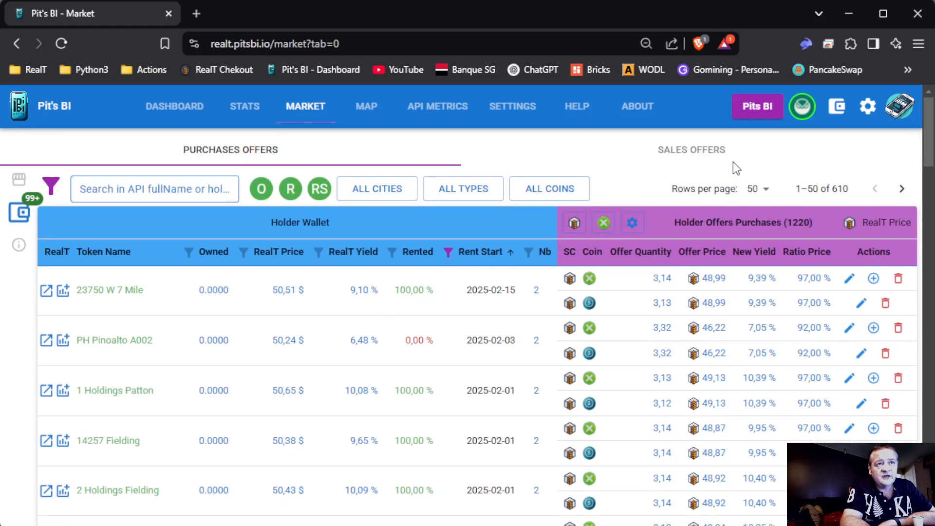
click(709, 155)
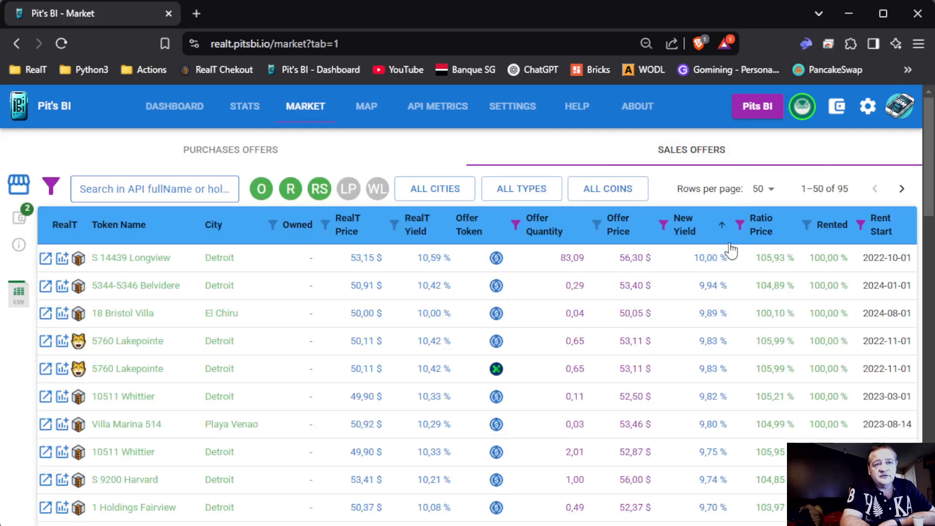